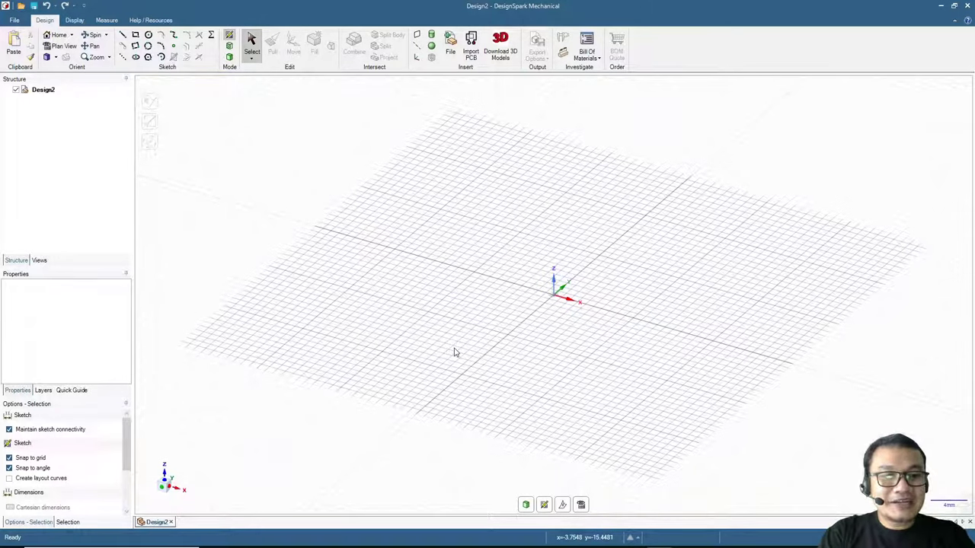
# Sketch a circle centred on the origin with a diameter of 50 mm.
pyautogui.press('shift')
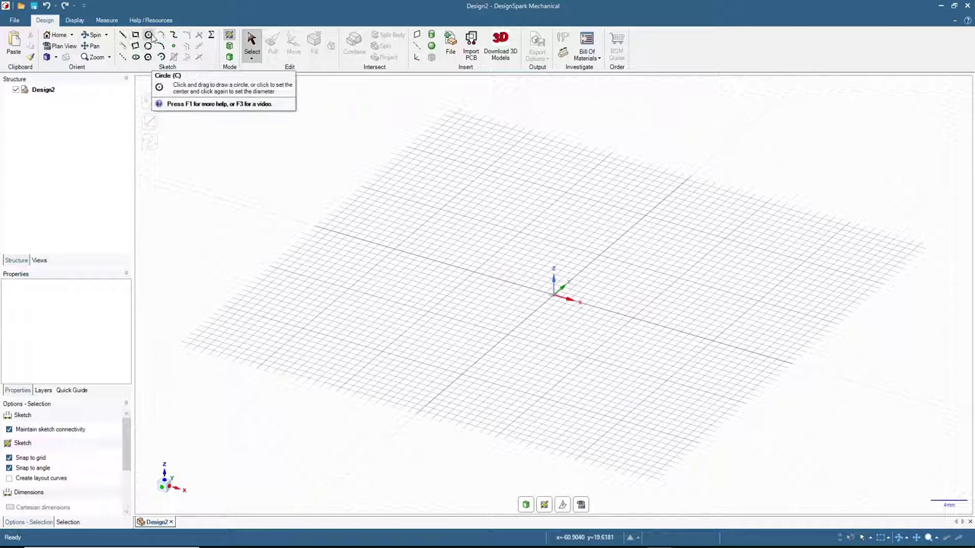
pyautogui.click(149, 37)
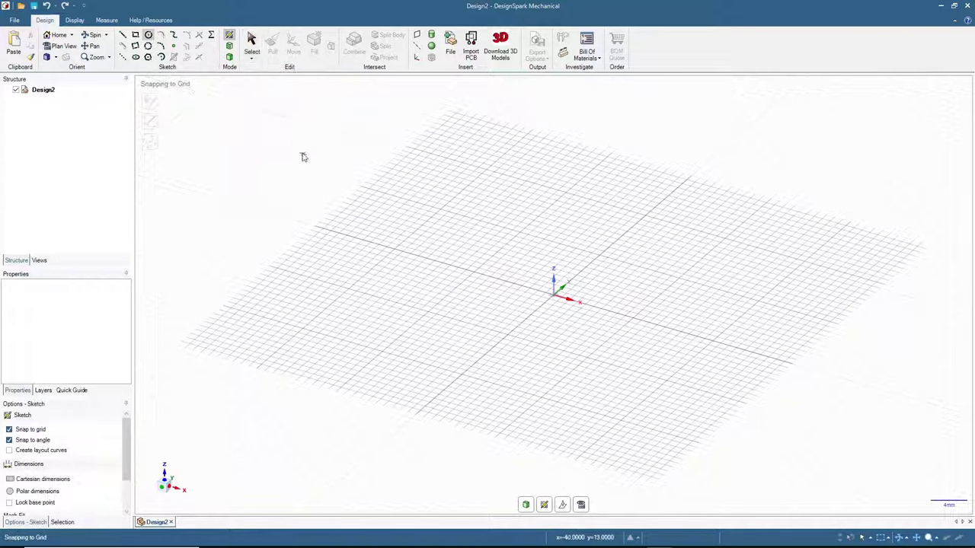
pyautogui.click(553, 297)
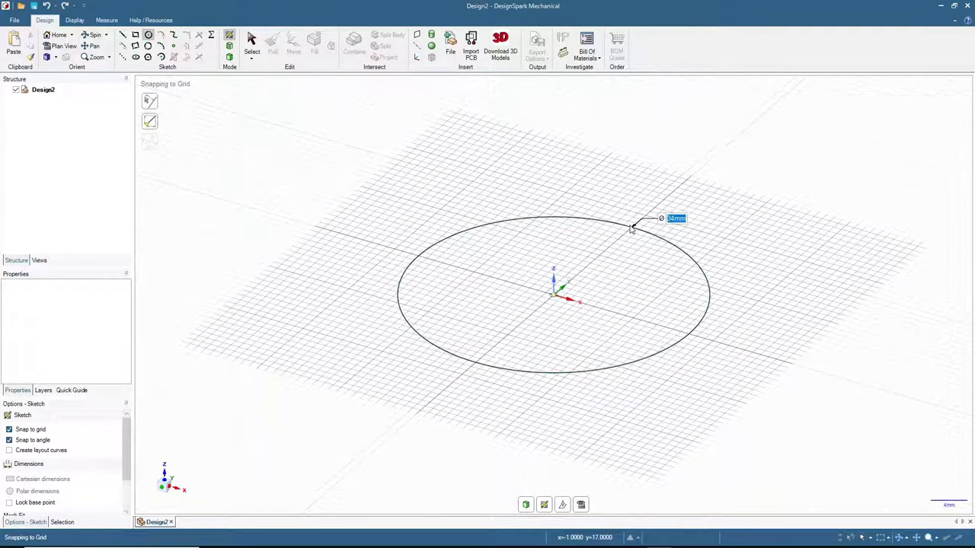
pyautogui.write('50')
pyautogui.press('Return')
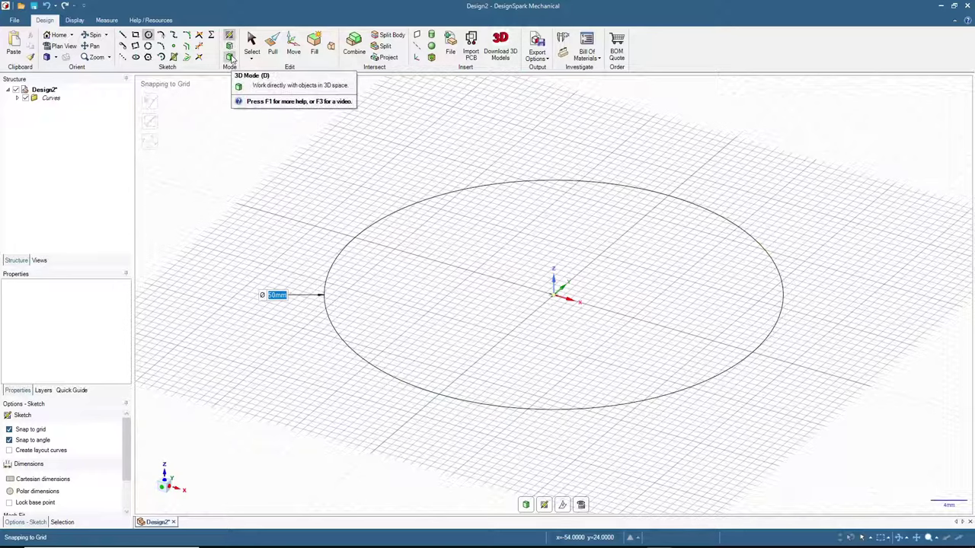
# Turn the circle into a 3D surface, pull it upward 50 mm into a solid cylinder, and clear the selection.
pyautogui.click(230, 58)
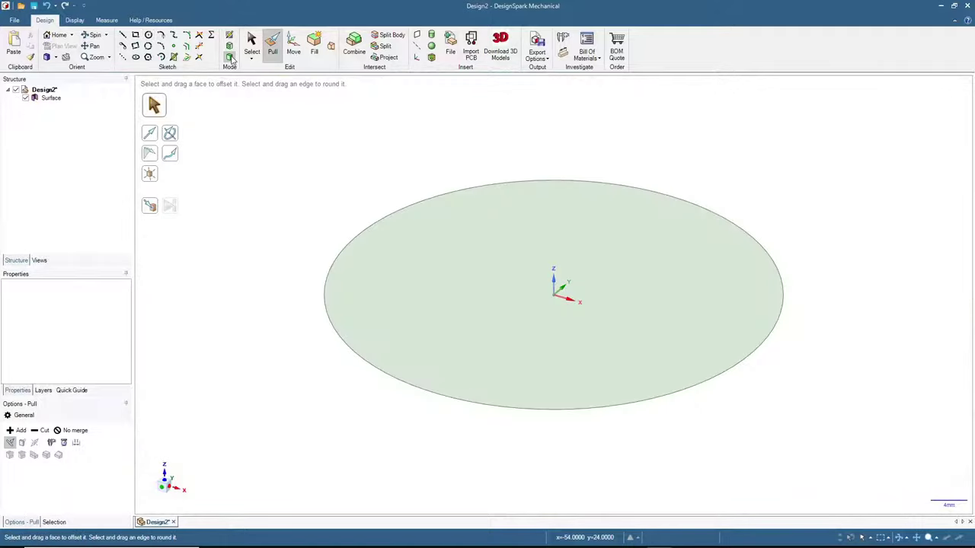
pyautogui.click(476, 222)
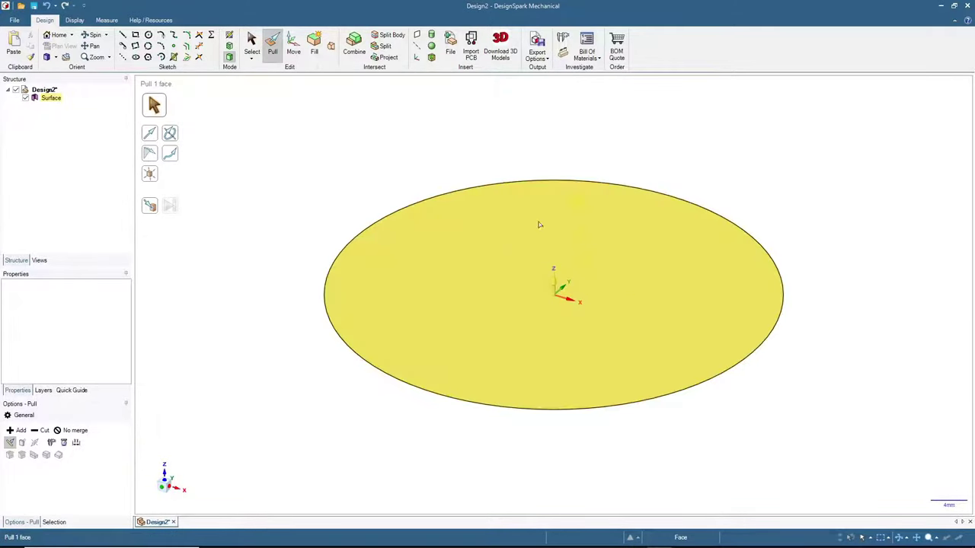
pyautogui.click(460, 278)
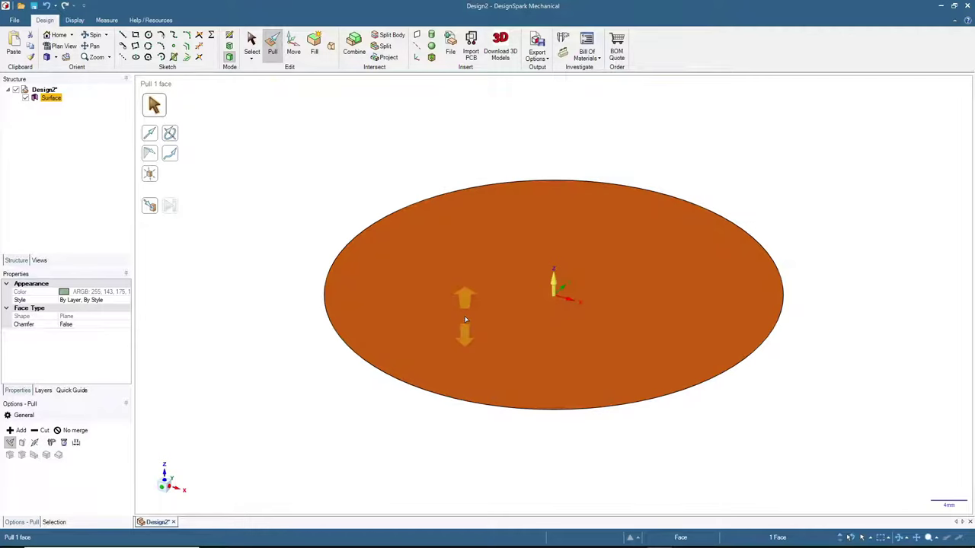
pyautogui.moveTo(463, 302); pyautogui.dragTo(450, 195)
pyautogui.write('50')
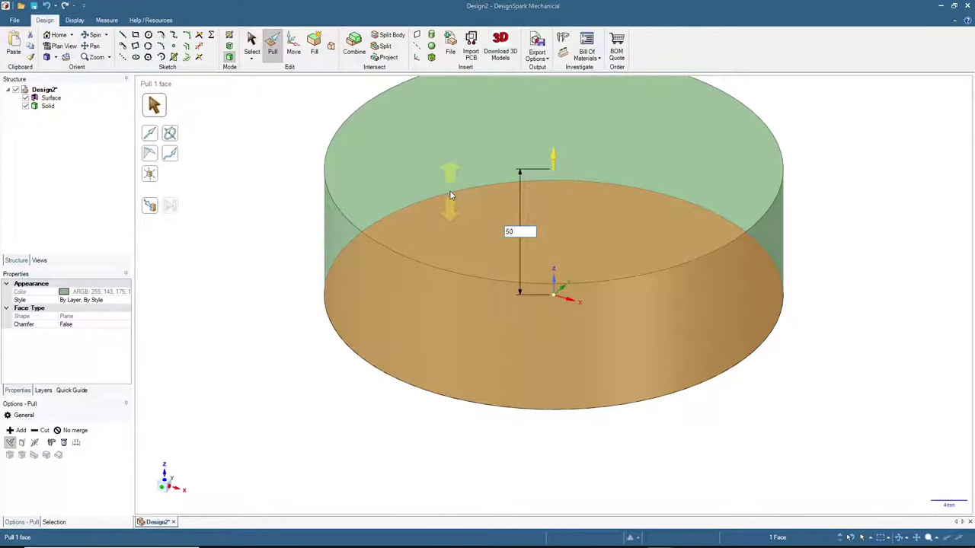
pyautogui.press('Return')
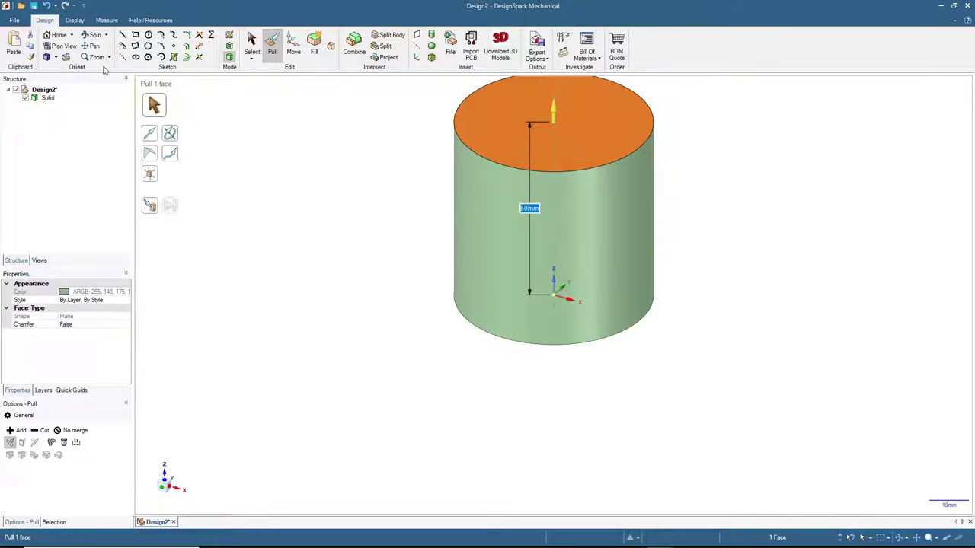
pyautogui.click(60, 38)
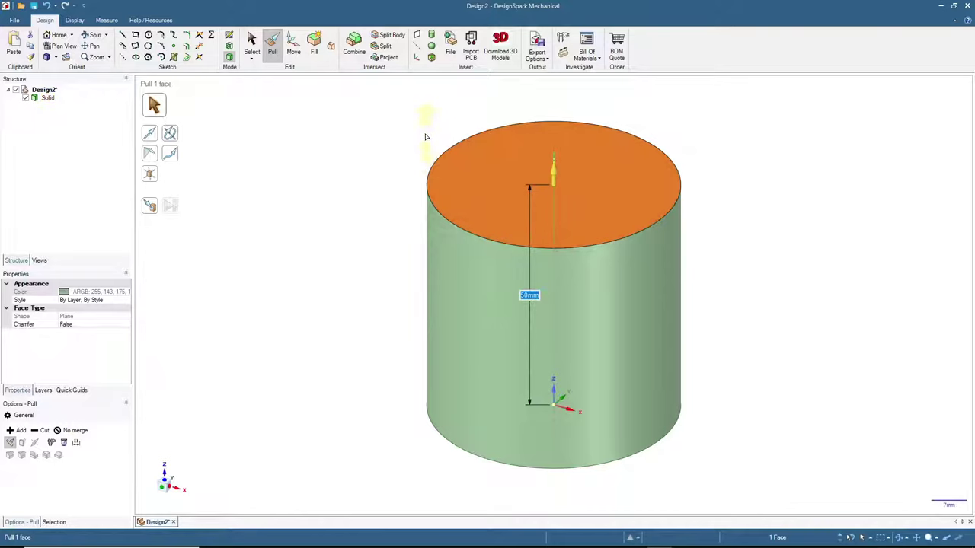
pyautogui.click(254, 47)
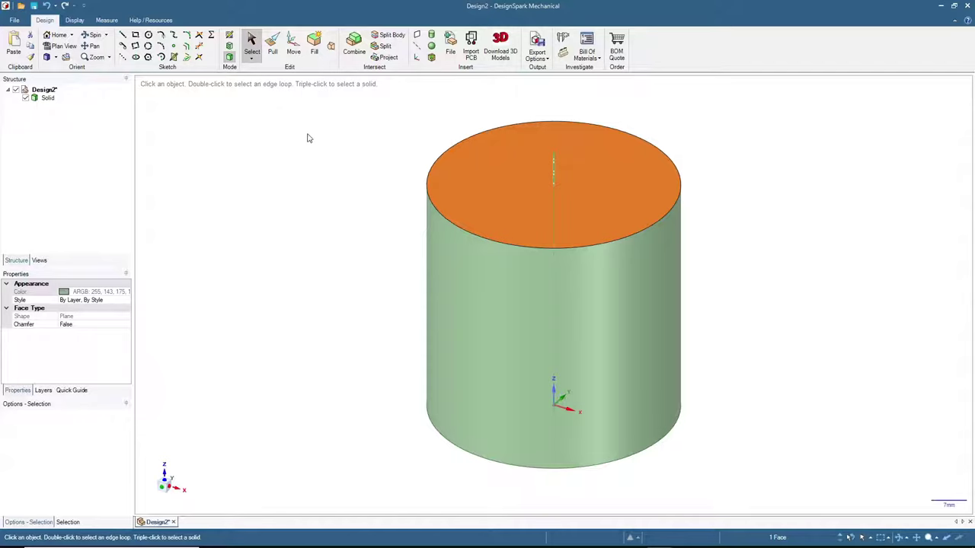
pyautogui.click(356, 136)
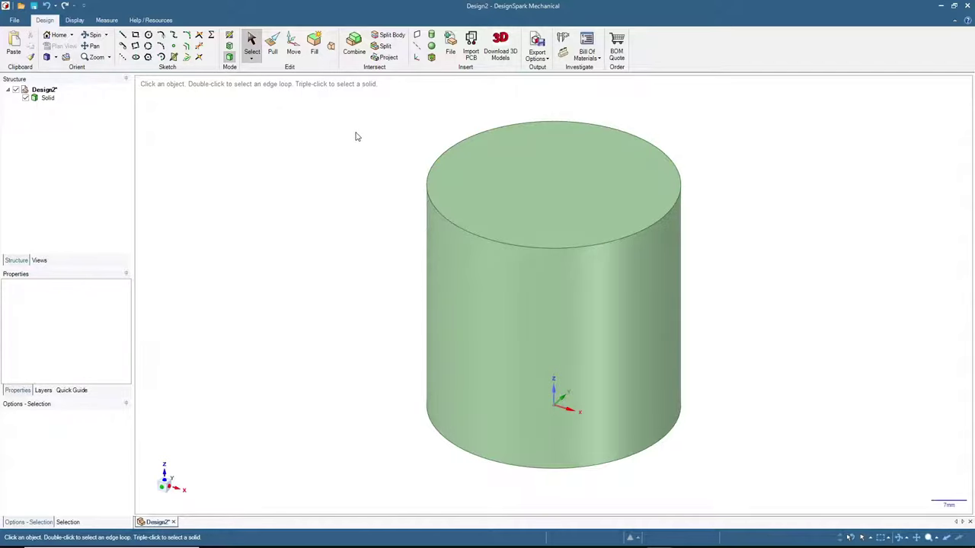
# Shell the cylinder with its top face open and a wall thickness of 3 mm.
pyautogui.click(540, 161)
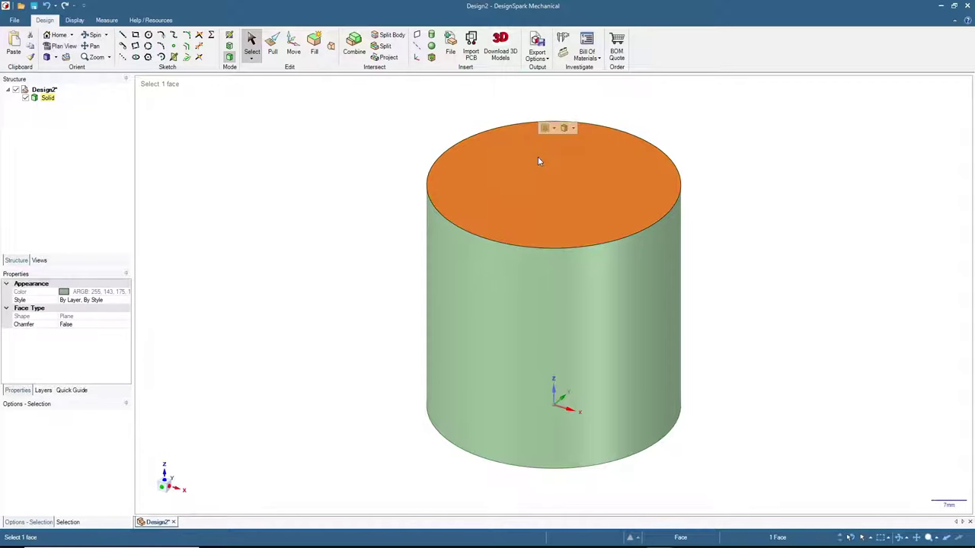
pyautogui.click(432, 60)
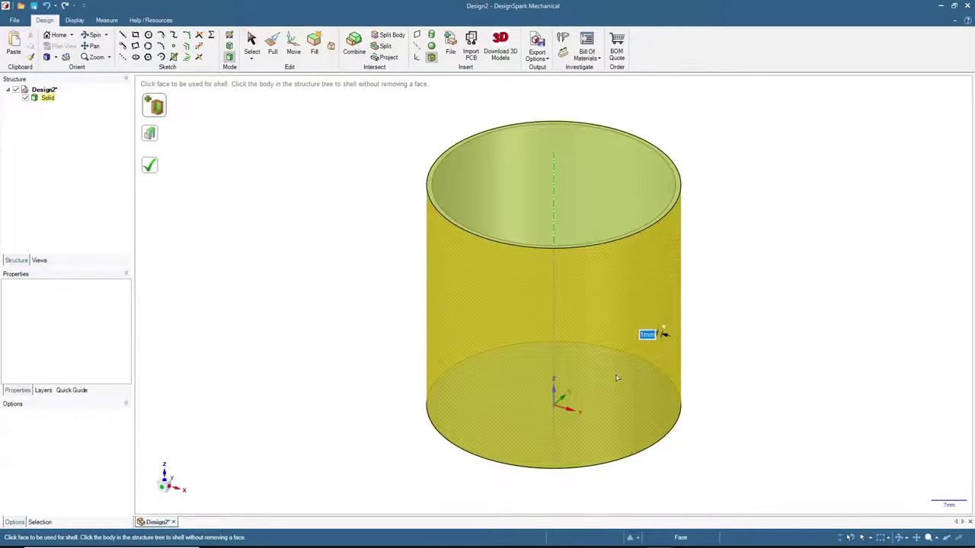
pyautogui.write('3')
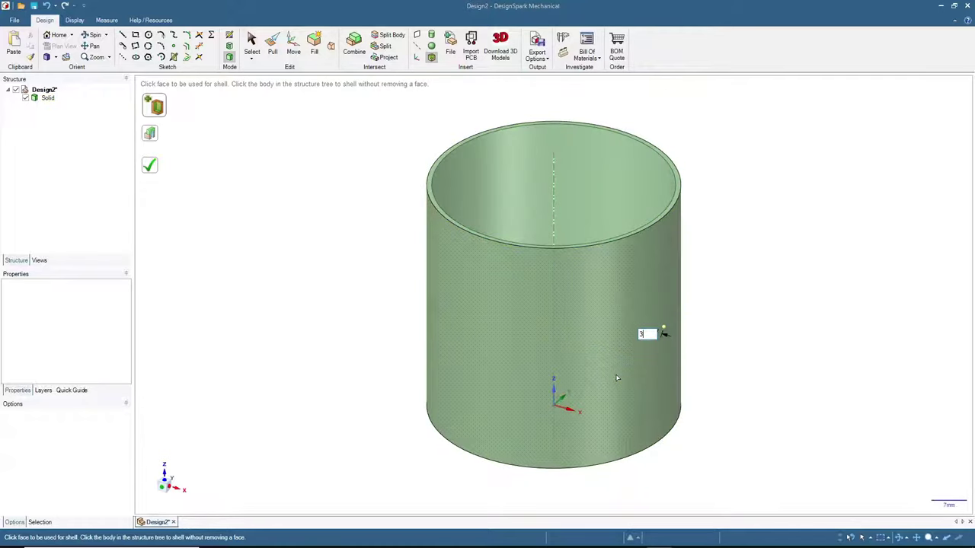
pyautogui.press('Return')
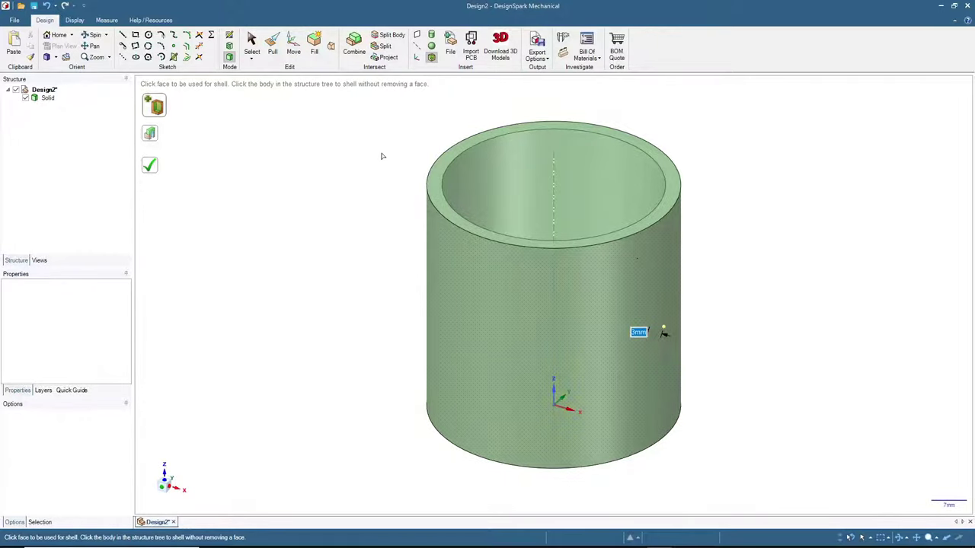
pyautogui.press('Escape')
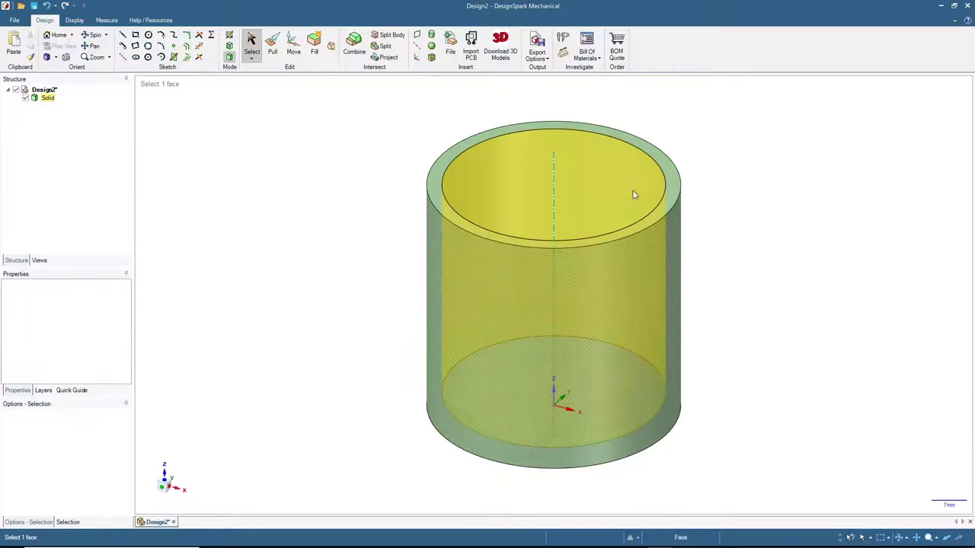
# Examine the hollow cylinder's interior and walls from several angles, and restore the home view.
pyautogui.click(601, 239)
pyautogui.click(403, 177)
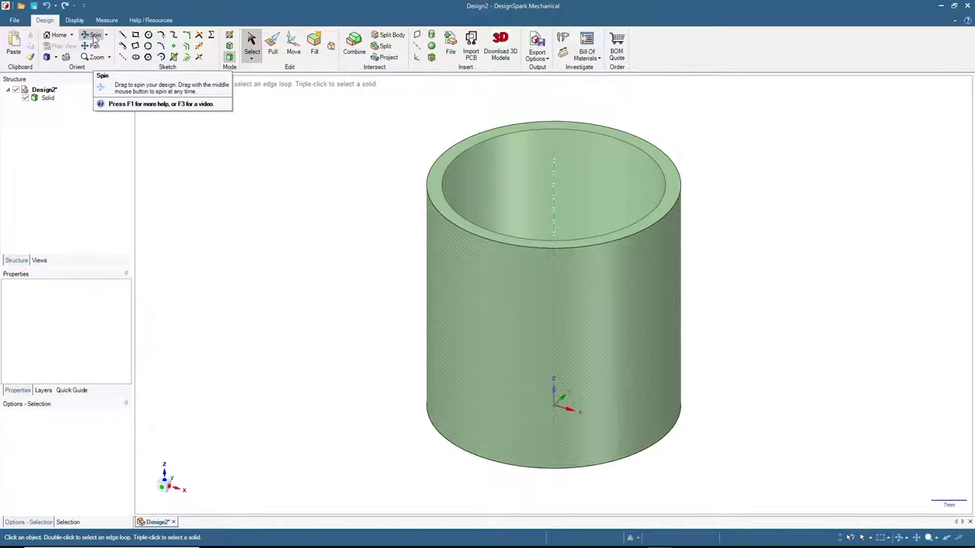
pyautogui.click(94, 36)
pyautogui.moveTo(400, 178); pyautogui.dragTo(372, 250)
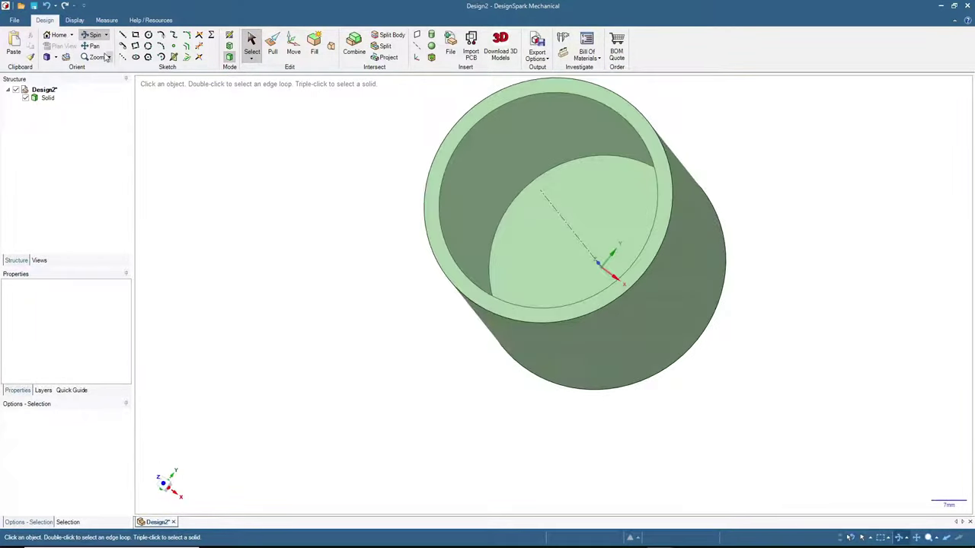
pyautogui.click(94, 46)
pyautogui.moveTo(488, 241); pyautogui.dragTo(432, 300)
pyautogui.press('Escape')
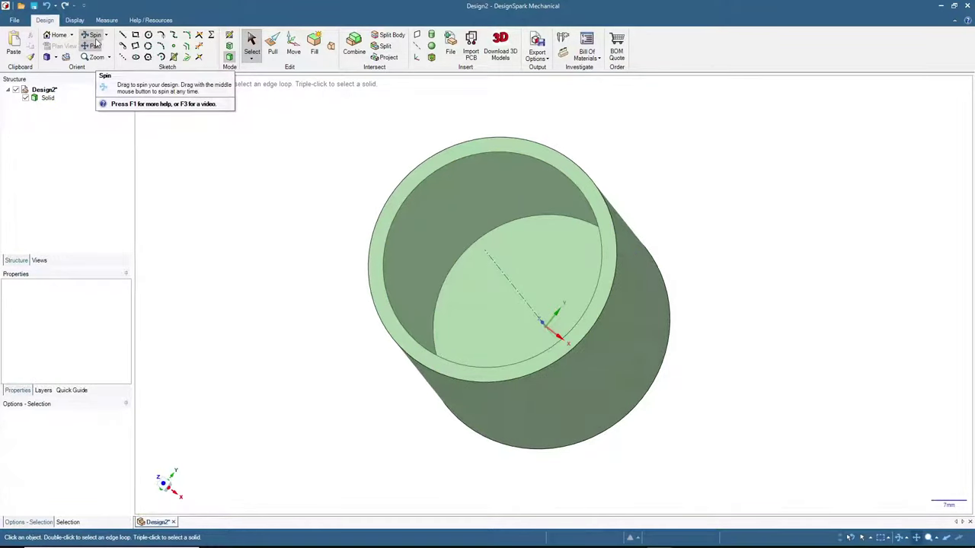
pyautogui.click(92, 45)
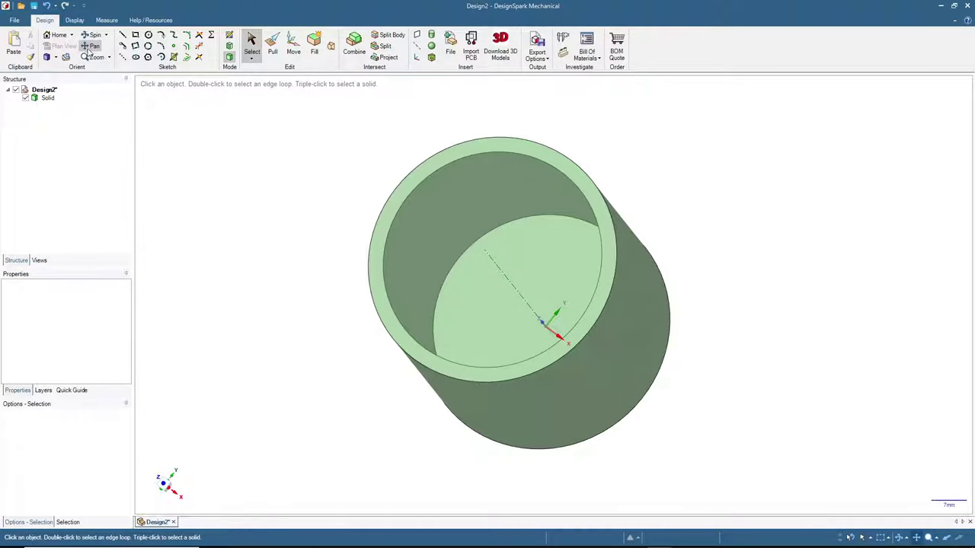
pyautogui.click(54, 35)
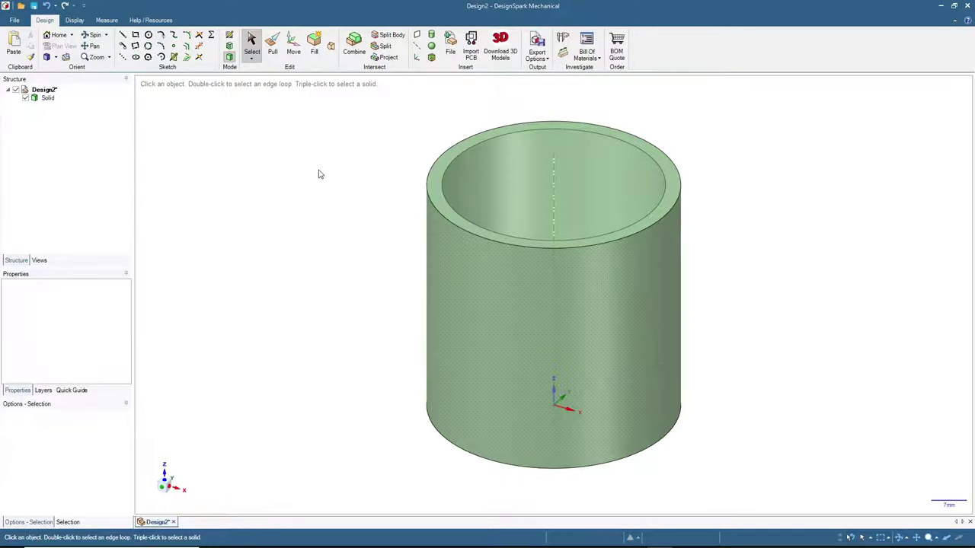
pyautogui.moveTo(552, 172)
pyautogui.mouseDown(button='middle')
pyautogui.moveTo(496, 178)
pyautogui.moveTo(611, 209)
pyautogui.moveTo(484, 164)
pyautogui.moveTo(526, 171)
pyautogui.moveTo(606, 146)
pyautogui.moveTo(547, 165)
pyautogui.moveTo(565, 180)
pyautogui.moveTo(501, 179)
pyautogui.mouseUp(button='middle')
pyautogui.click(538, 185)
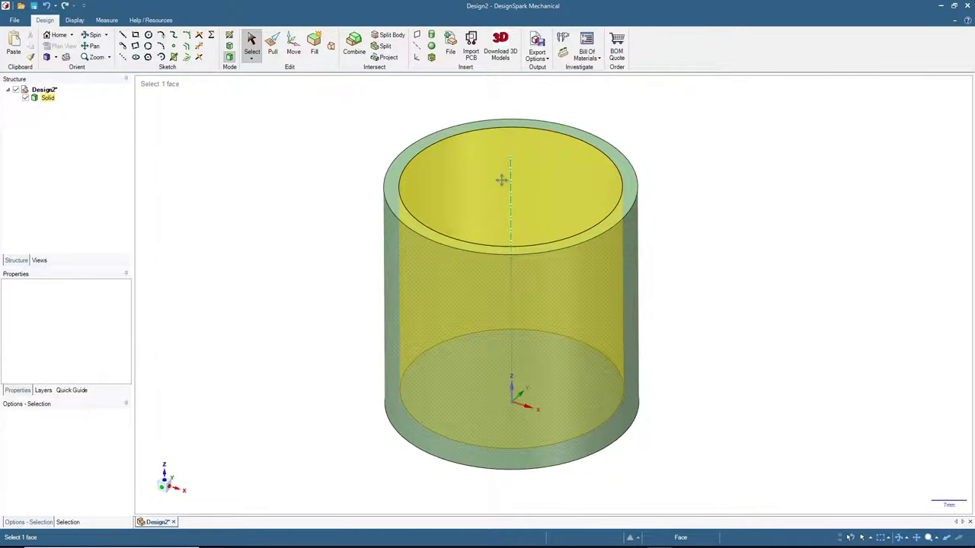
pyautogui.moveTo(501, 180)
pyautogui.mouseDown(button='middle')
pyautogui.moveTo(439, 172)
pyautogui.moveTo(453, 215)
pyautogui.moveTo(433, 183)
pyautogui.moveTo(547, 138)
pyautogui.moveTo(507, 181)
pyautogui.moveTo(517, 181)
pyautogui.moveTo(513, 172)
pyautogui.mouseUp(button='middle')
pyautogui.click(722, 182)
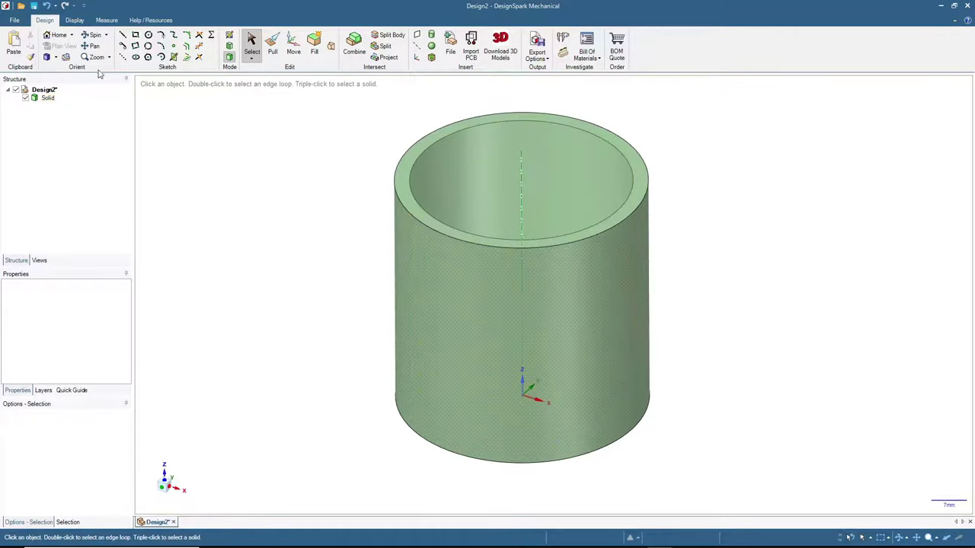
pyautogui.click(53, 37)
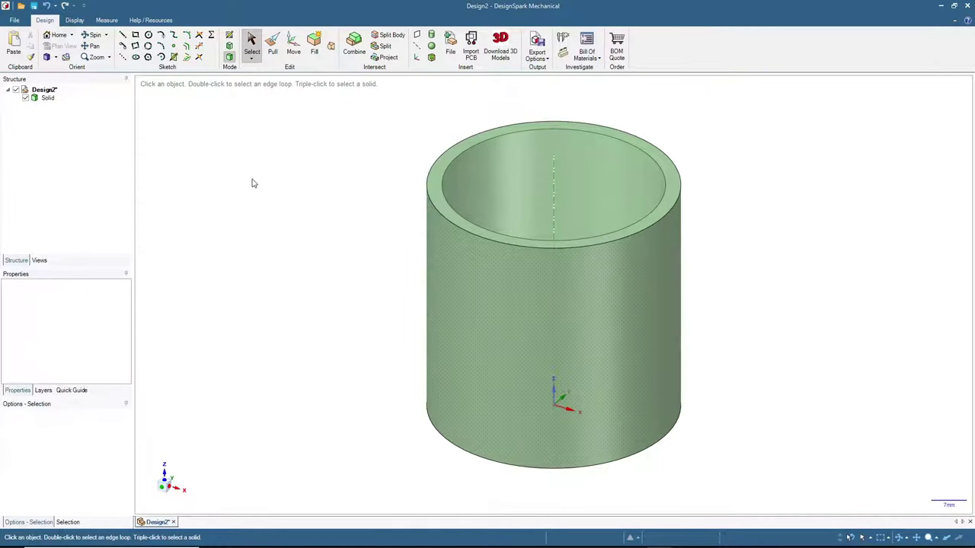
# Section the hollow cylinder through its central axis to examine the wall and floor profile.
pyautogui.click(554, 161)
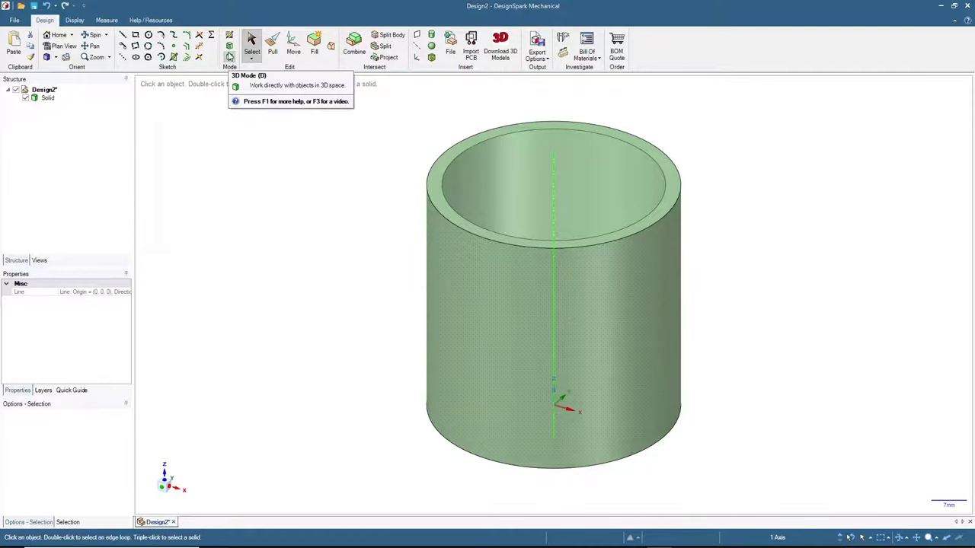
pyautogui.click(229, 48)
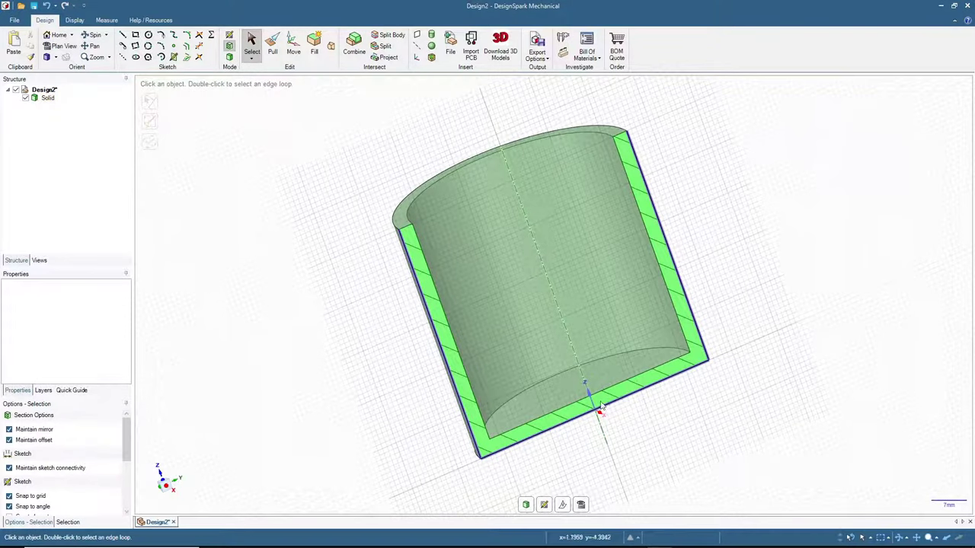
pyautogui.click(457, 414)
pyautogui.click(560, 435)
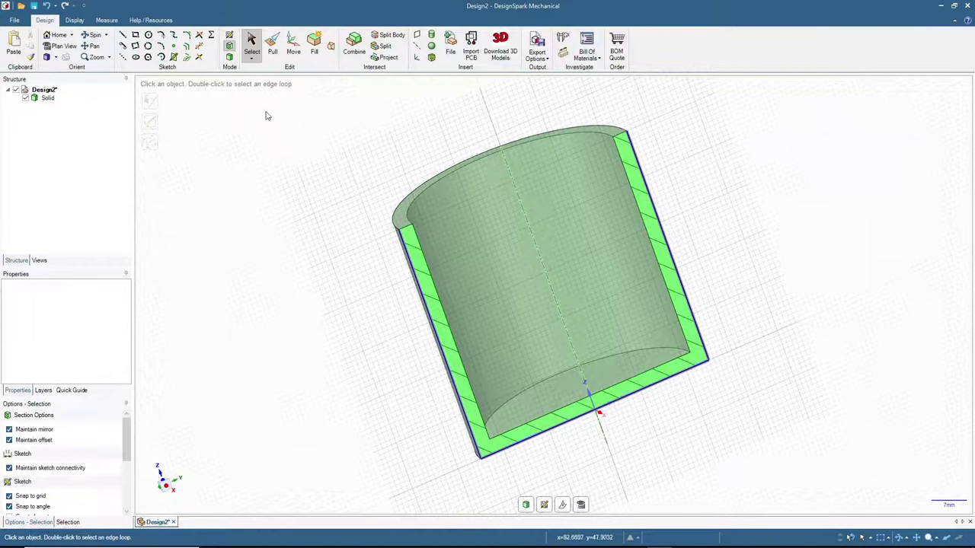
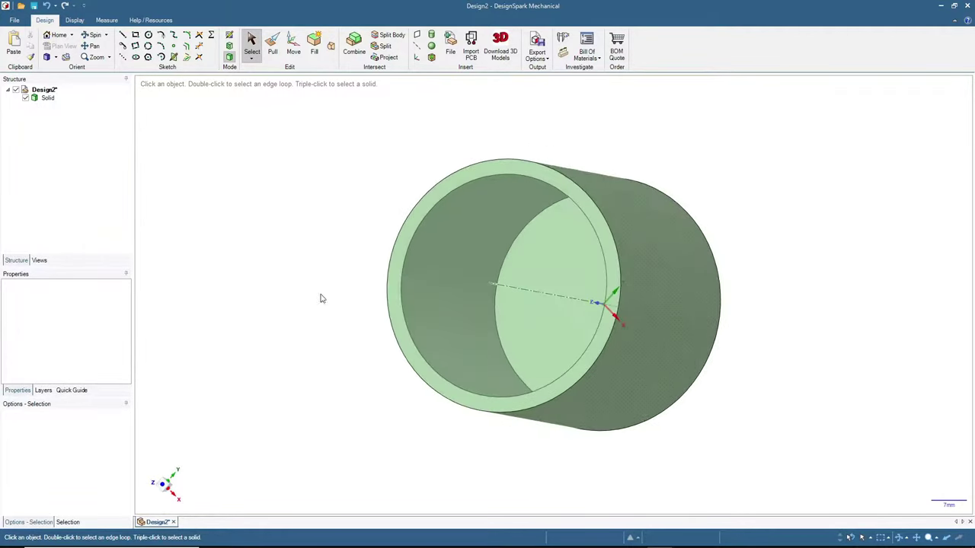
# Sketch an 8 mm diameter circle at the centre of the cylinder's inner floor face.
pyautogui.click(522, 277)
pyautogui.click(540, 263)
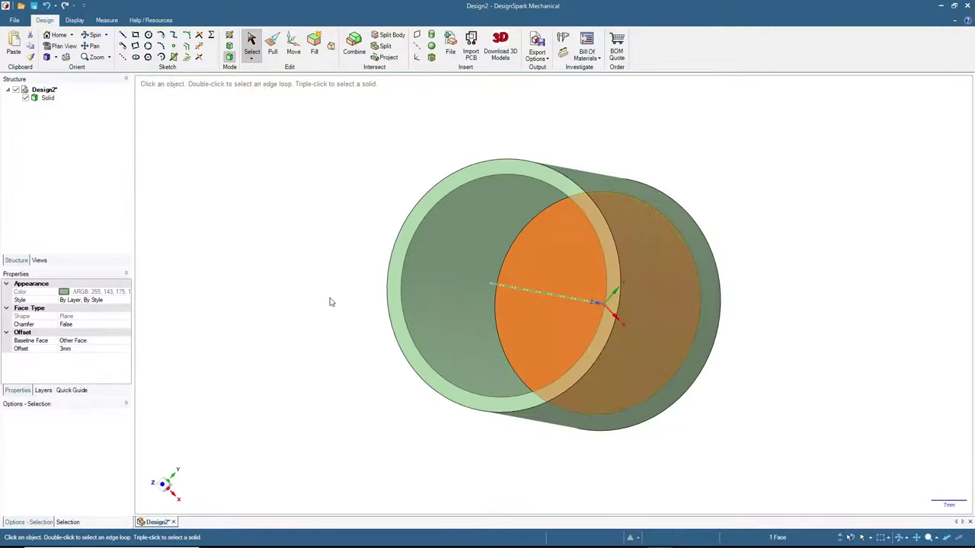
pyautogui.moveTo(283, 285); pyautogui.dragTo(313, 269, button='middle')
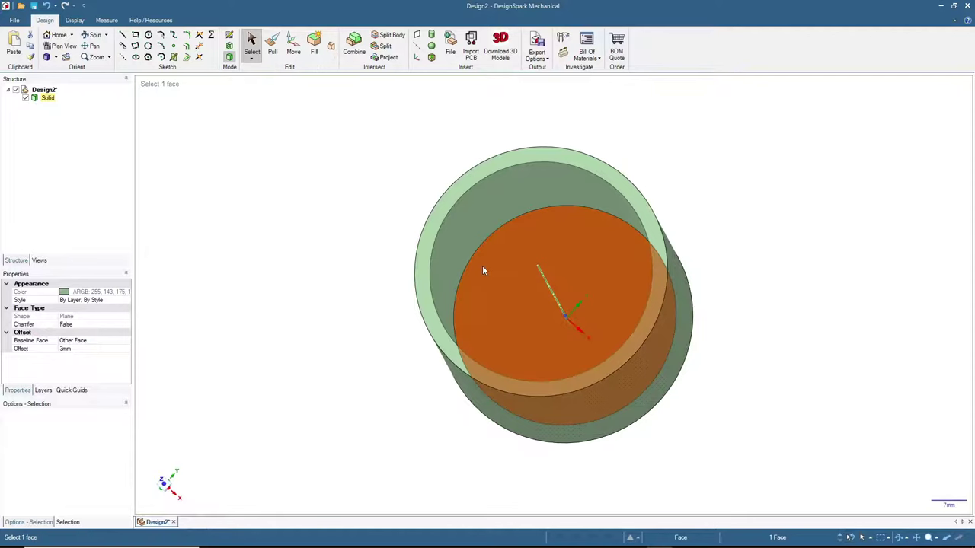
pyautogui.click(228, 38)
pyautogui.press('c')
pyautogui.click(560, 307)
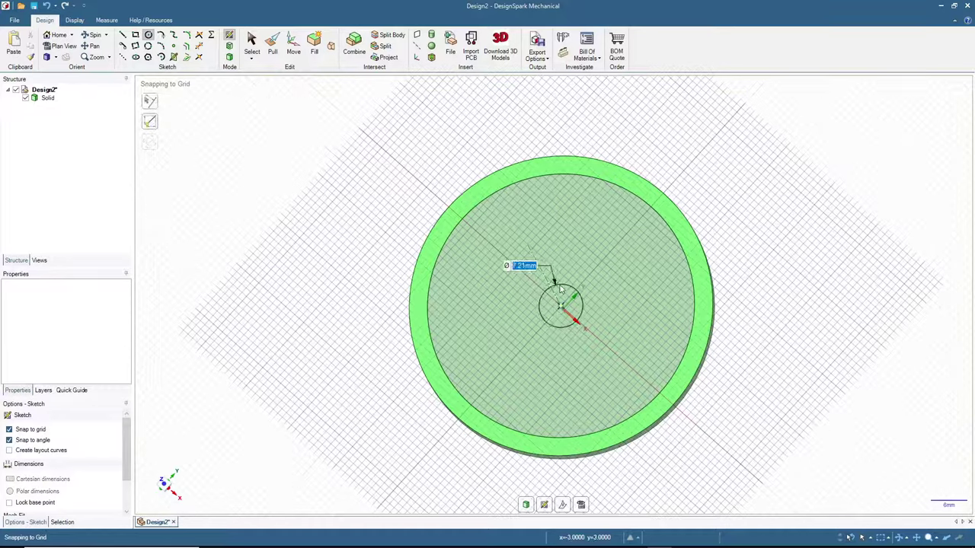
pyautogui.write('8')
pyautogui.press('Return')
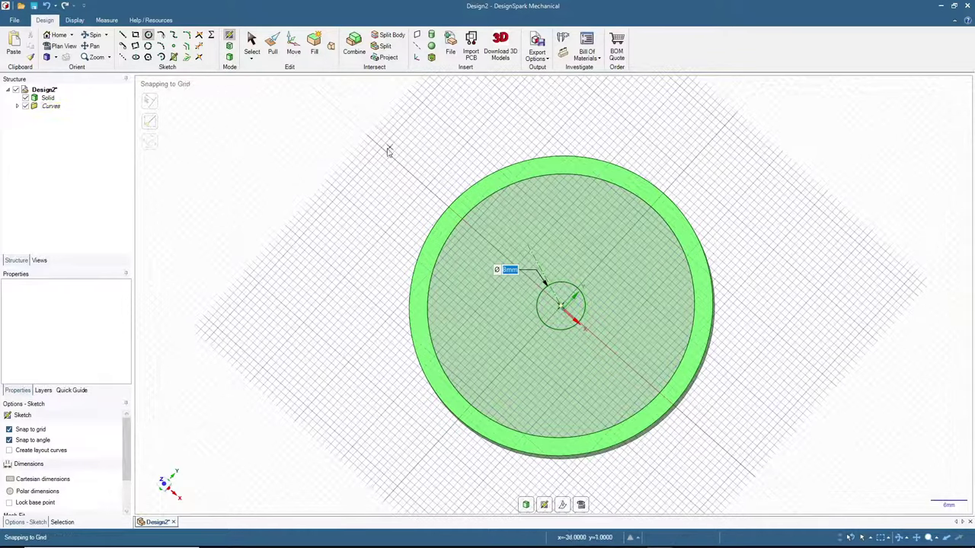
# Pull the 8 mm circle on the container's inner floor down through the floor to cut a central hole.
pyautogui.click(230, 58)
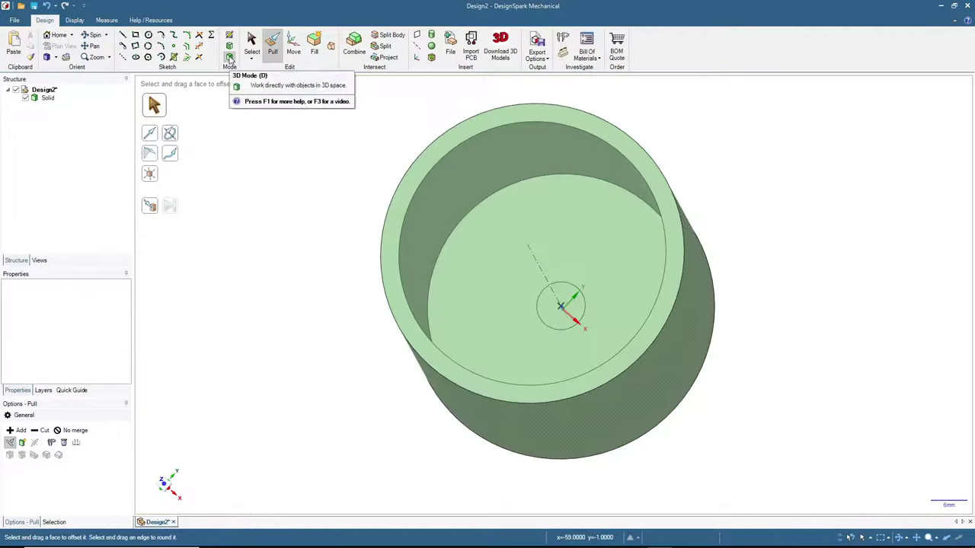
pyautogui.moveTo(350, 269)
pyautogui.mouseDown(button='middle')
pyautogui.moveTo(364, 274)
pyautogui.moveTo(357, 281)
pyautogui.moveTo(373, 263)
pyautogui.moveTo(300, 261)
pyautogui.moveTo(346, 289)
pyautogui.moveTo(332, 285)
pyautogui.mouseUp(button='middle')
pyautogui.click(579, 292)
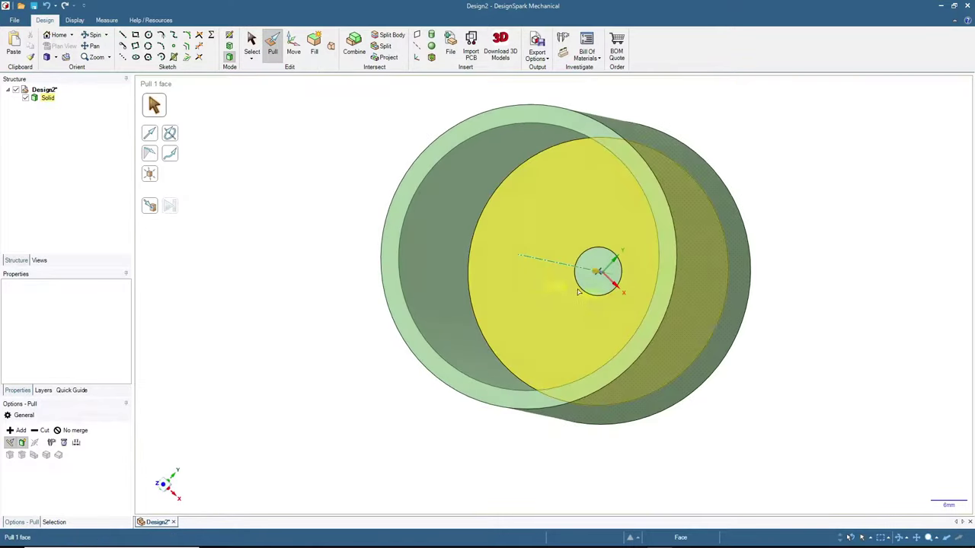
pyautogui.click(588, 285)
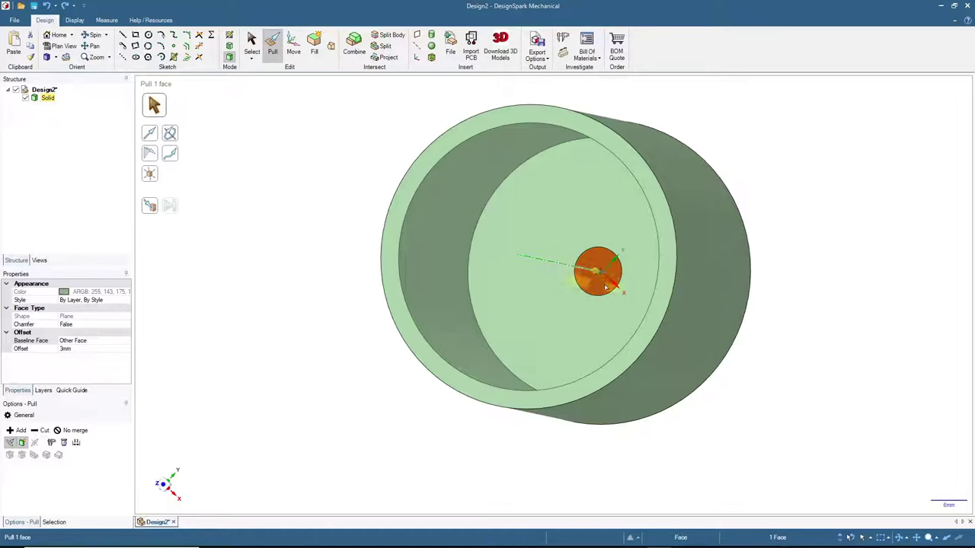
pyautogui.moveTo(591, 289)
pyautogui.mouseDown()
pyautogui.moveTo(527, 279)
pyautogui.moveTo(542, 288)
pyautogui.moveTo(545, 279)
pyautogui.moveTo(592, 278)
pyautogui.moveTo(583, 284)
pyautogui.mouseUp()
pyautogui.press('Escape')
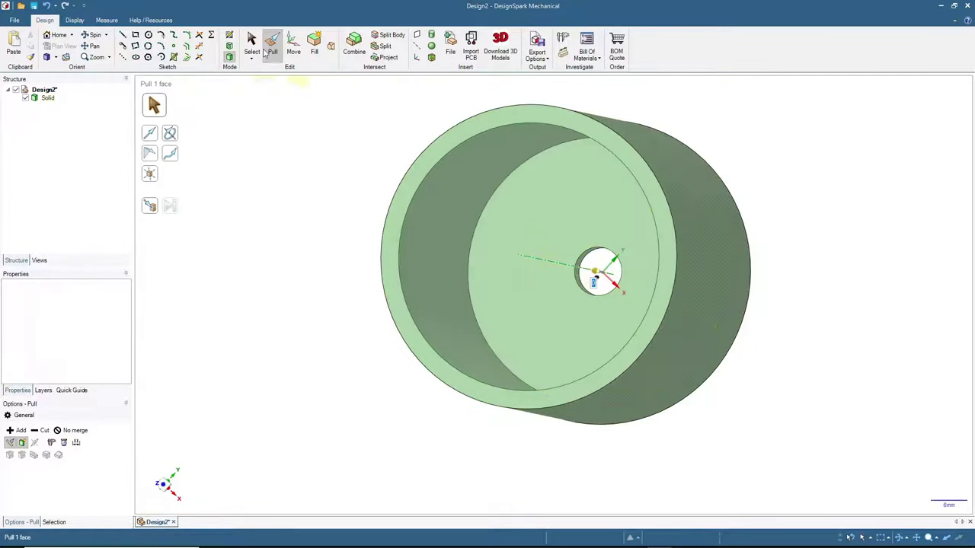
pyautogui.click(57, 36)
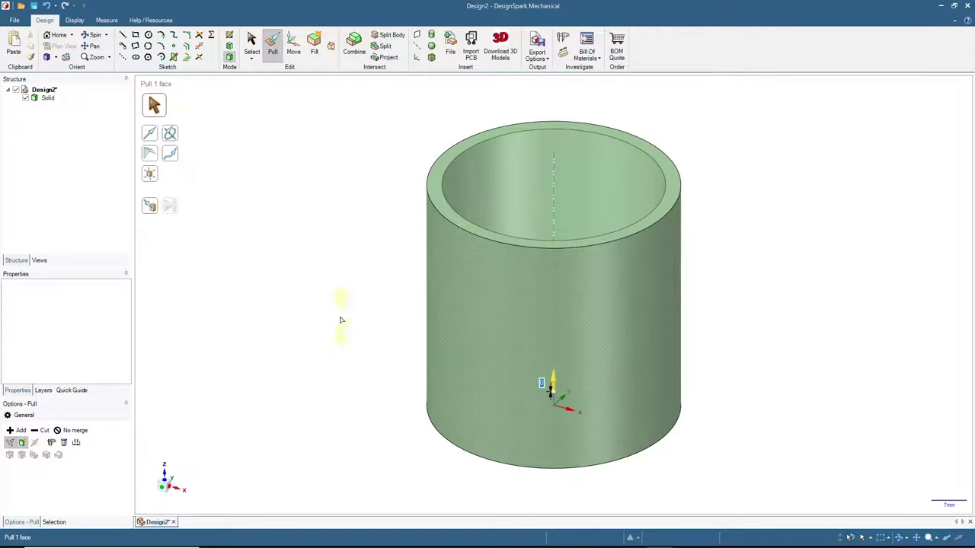
pyautogui.moveTo(327, 299); pyautogui.dragTo(419, 276, button='middle')
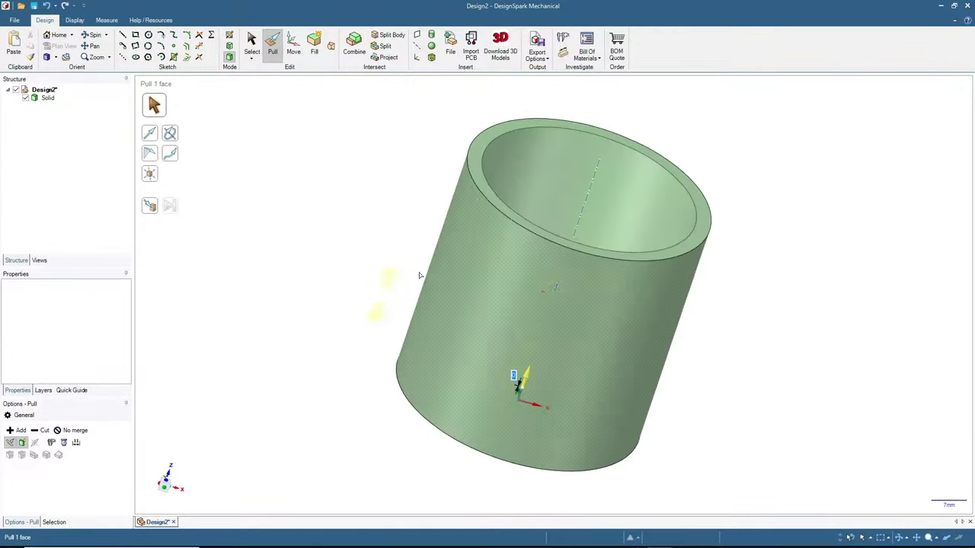
pyautogui.moveTo(493, 143)
pyautogui.mouseDown(button='middle')
pyautogui.moveTo(350, 276)
pyautogui.moveTo(272, 305)
pyautogui.mouseUp(button='middle')
pyautogui.moveTo(342, 294); pyautogui.dragTo(554, 301, button='middle')
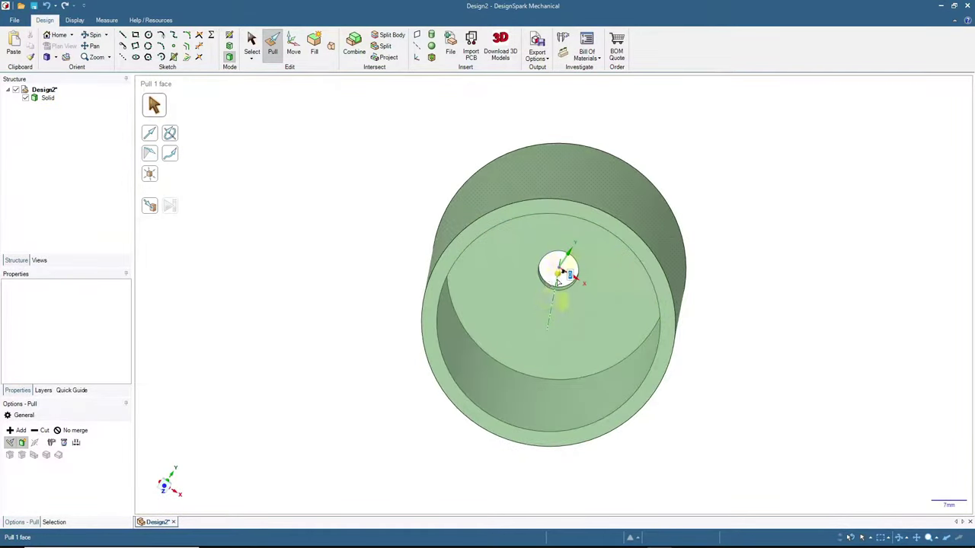
pyautogui.moveTo(306, 332); pyautogui.dragTo(318, 278, button='middle')
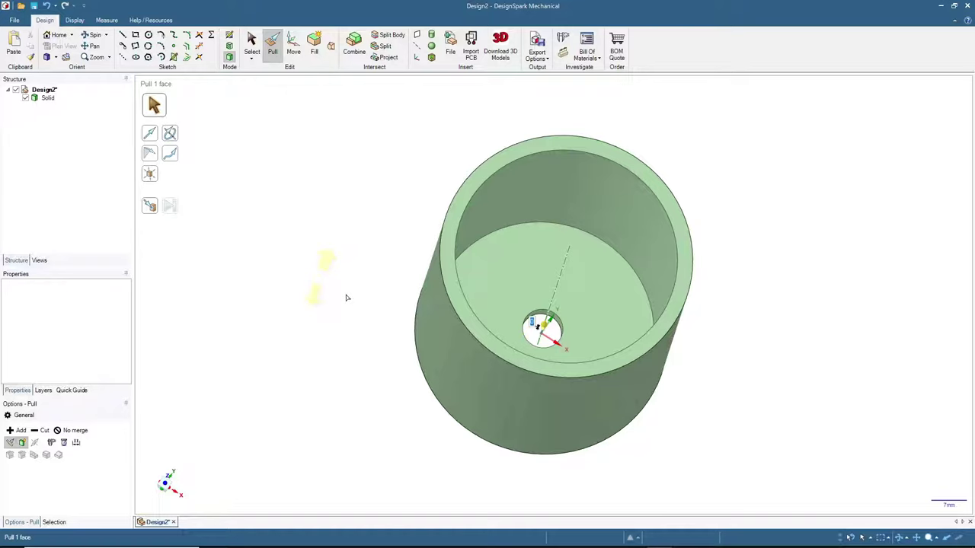
# Create a new empty design document and switch back and forth between it and the container design, ending in the new one.
pyautogui.click(14, 20)
pyautogui.moveTo(25, 39)
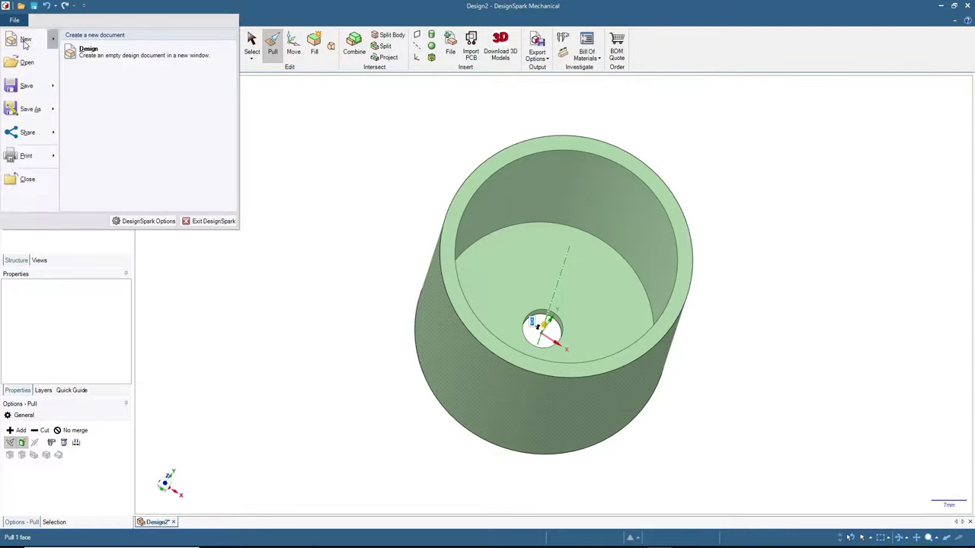
pyautogui.click(90, 50)
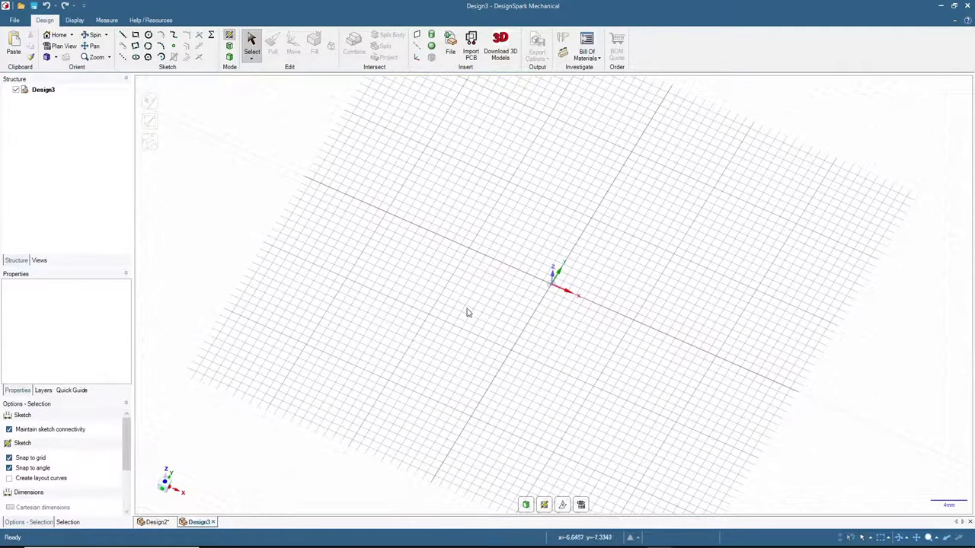
pyautogui.click(155, 525)
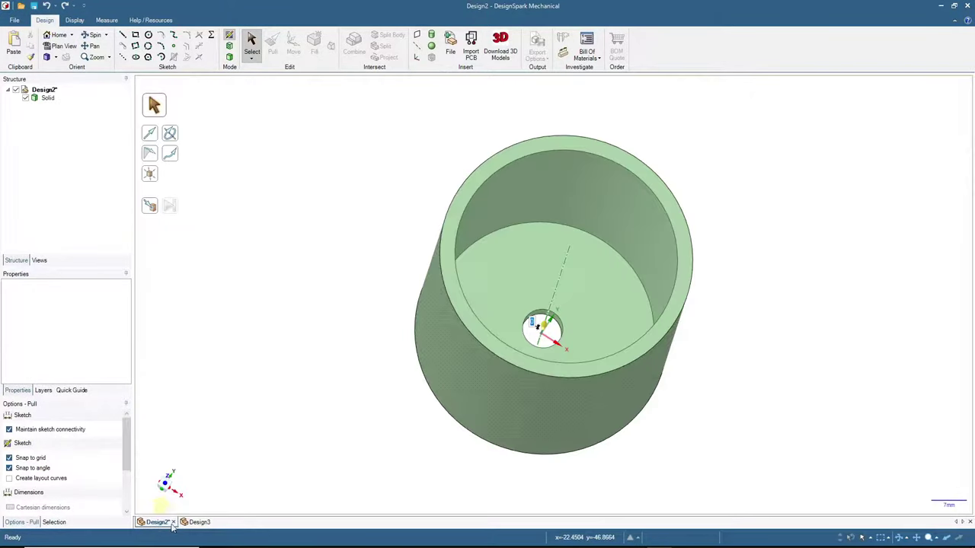
pyautogui.click(196, 524)
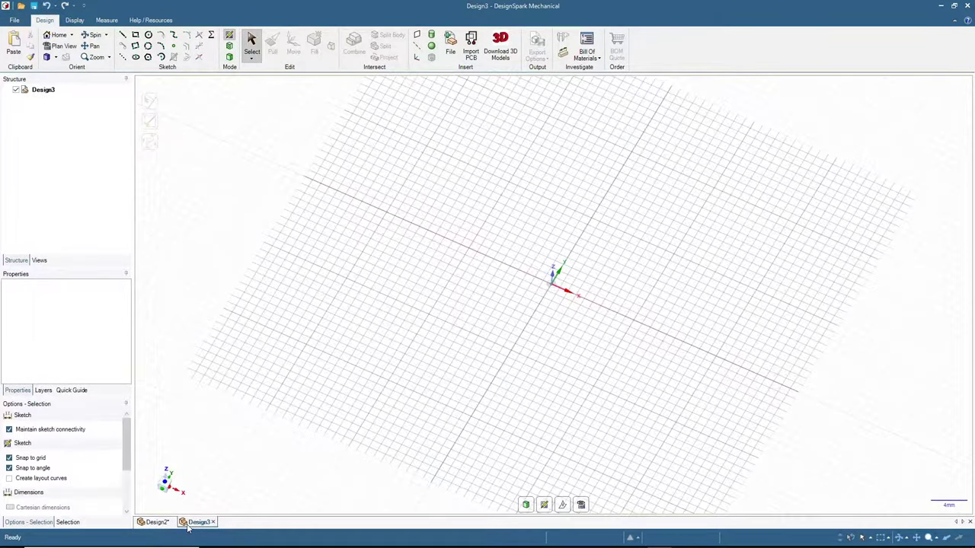
pyautogui.click(156, 525)
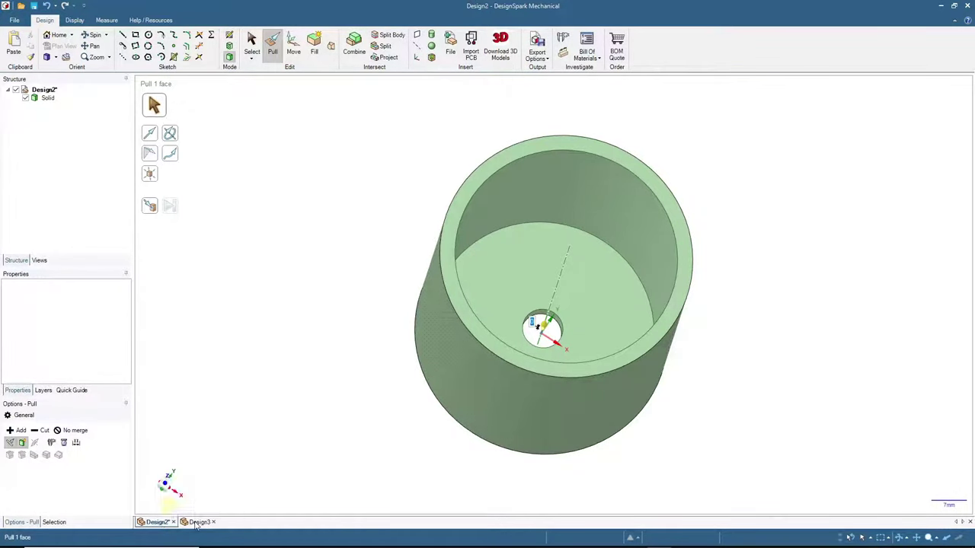
pyautogui.click(198, 523)
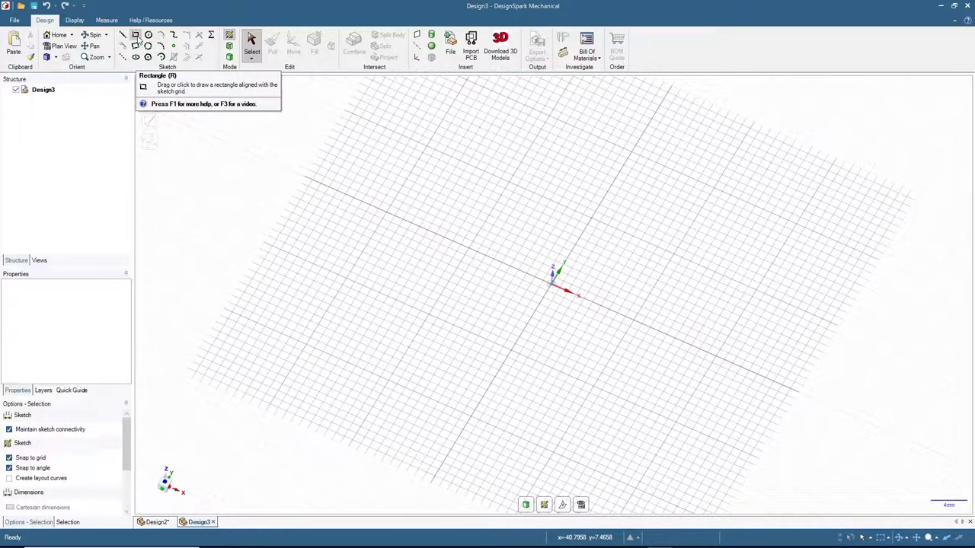
# Sketch a 50 mm by 50 mm rectangle on the grid of the new design.
pyautogui.click(136, 37)
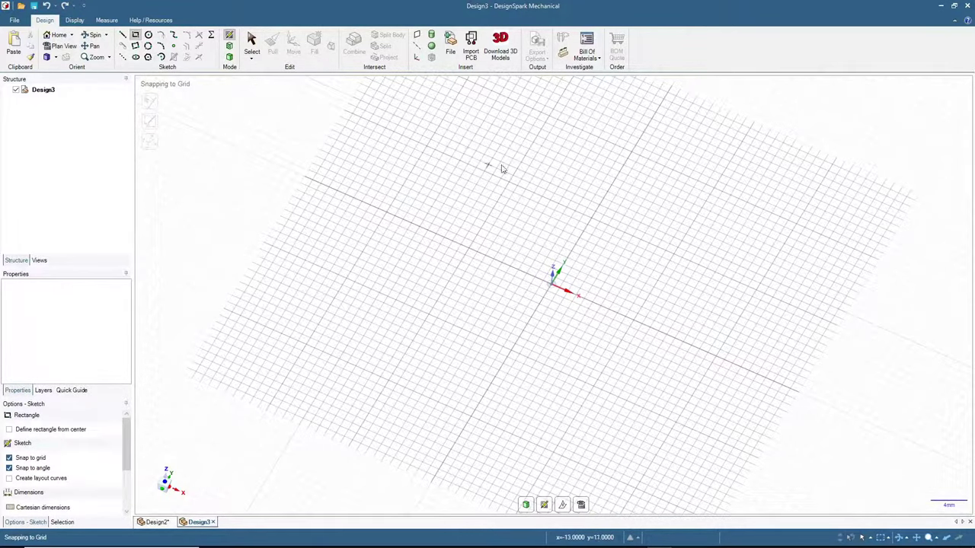
pyautogui.click(465, 99)
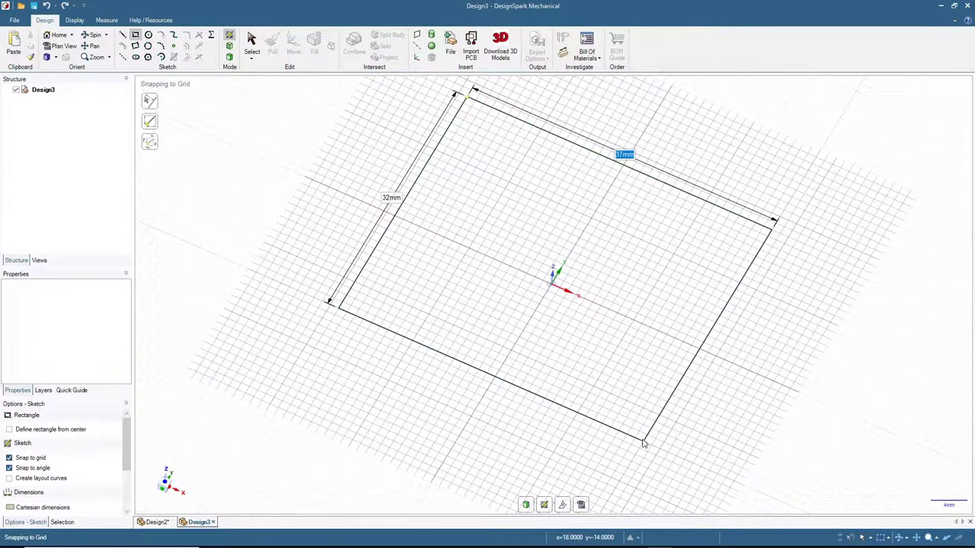
pyautogui.write('50')
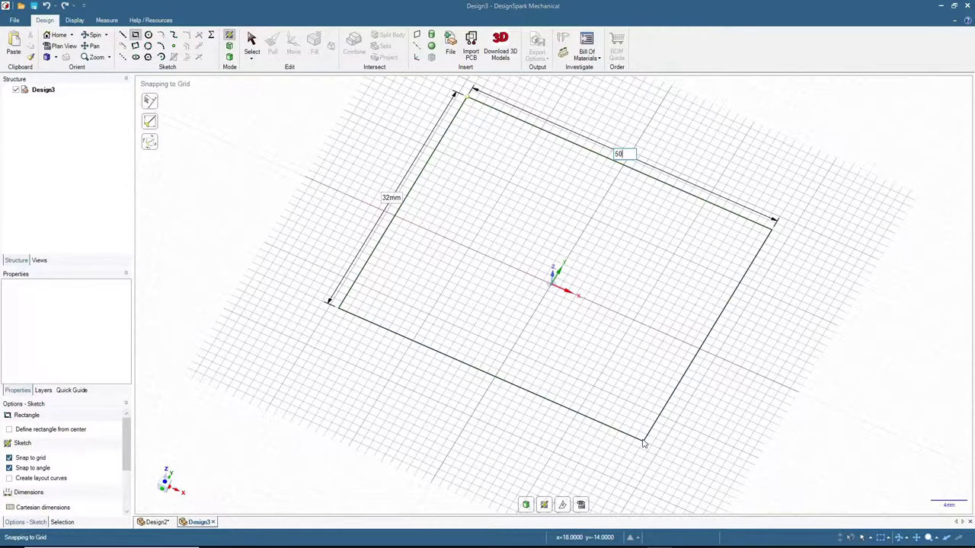
pyautogui.press('Tab')
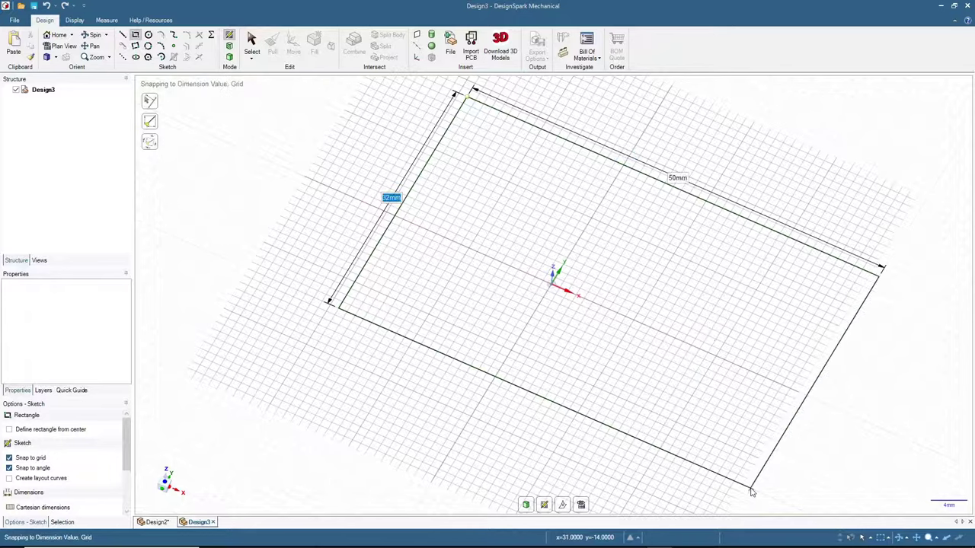
pyautogui.write('50')
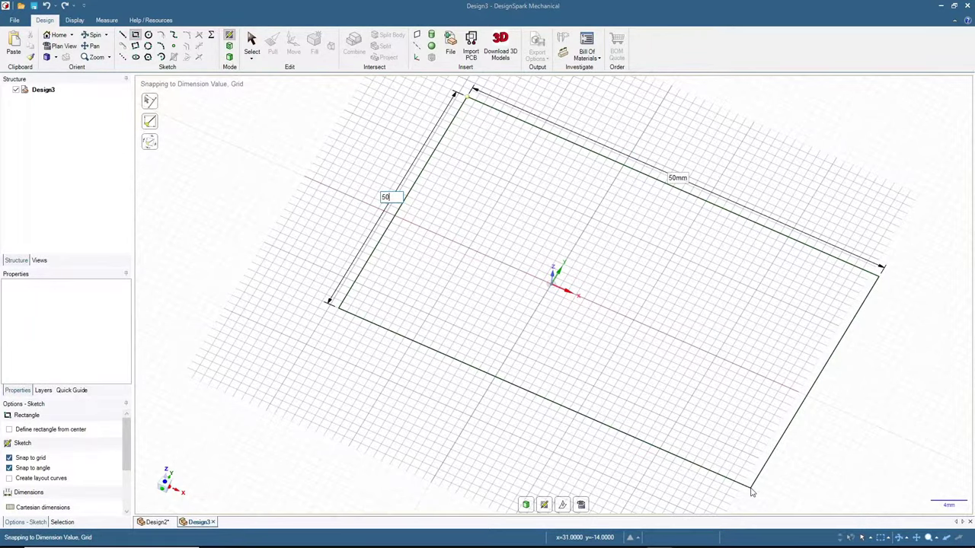
pyautogui.press('Return')
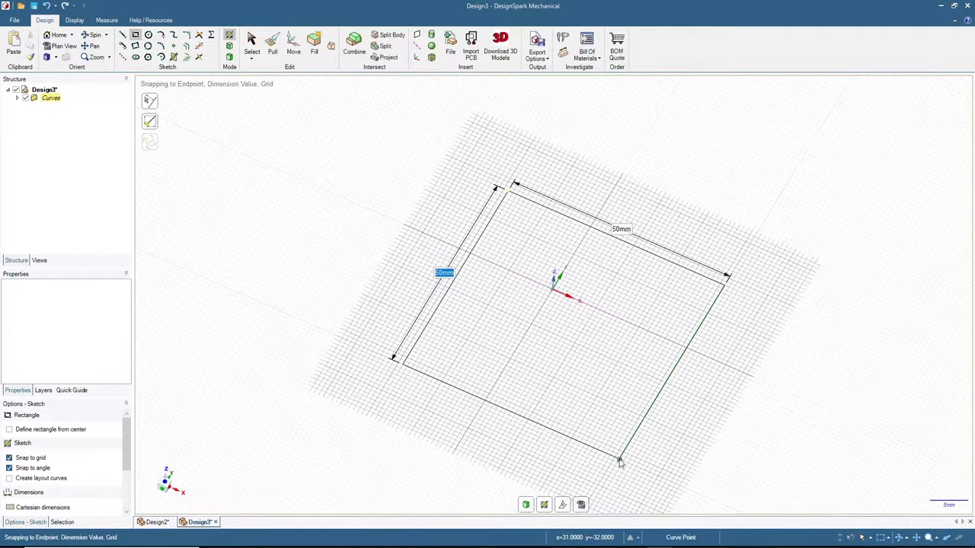
# Pull the square surface upward 50 mm to form a solid cube, and restore the home view.
pyautogui.moveTo(413, 448); pyautogui.dragTo(408, 431, button='middle')
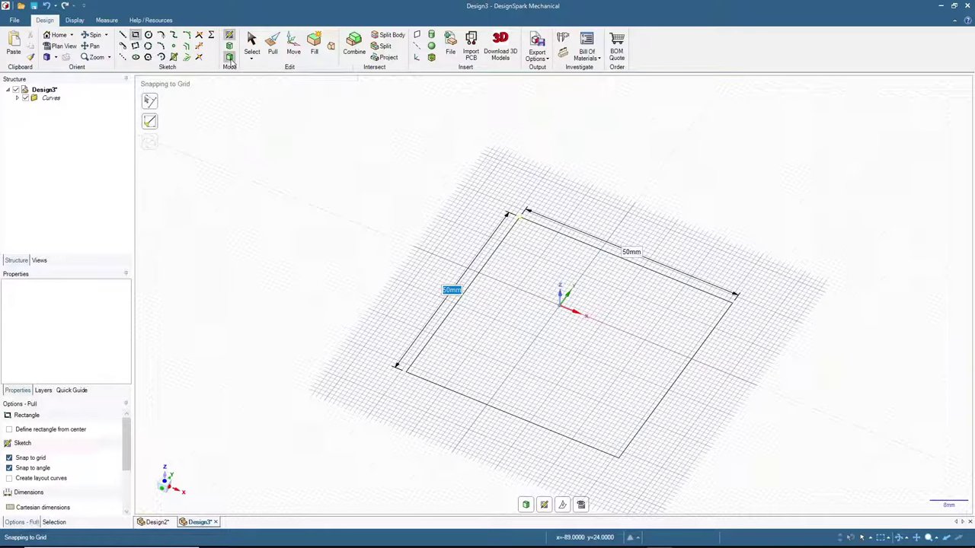
pyautogui.click(230, 57)
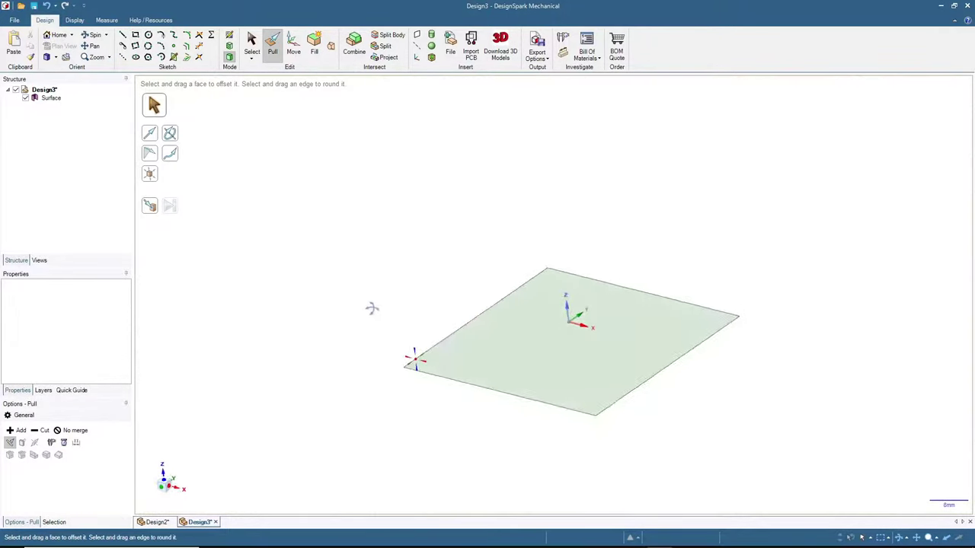
pyautogui.click(525, 351)
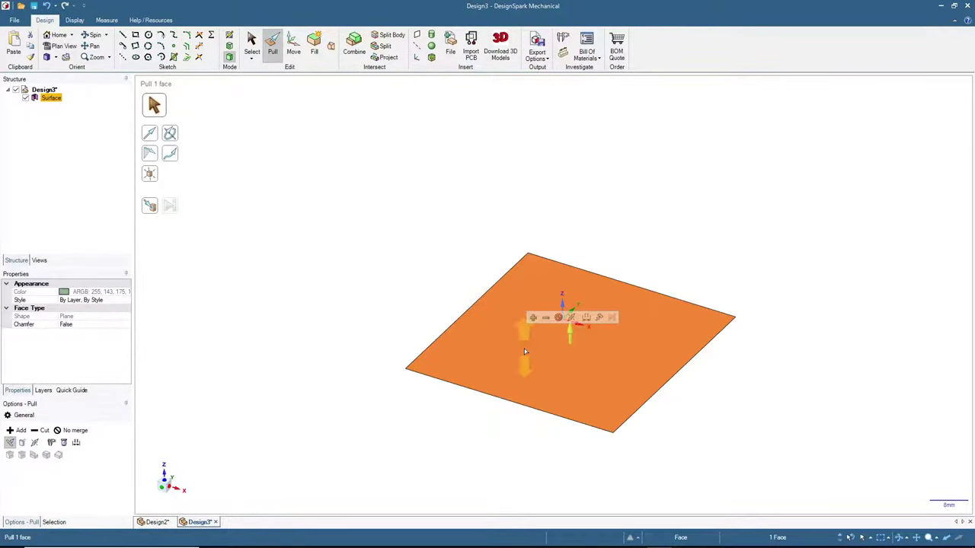
pyautogui.moveTo(525, 351); pyautogui.dragTo(513, 194)
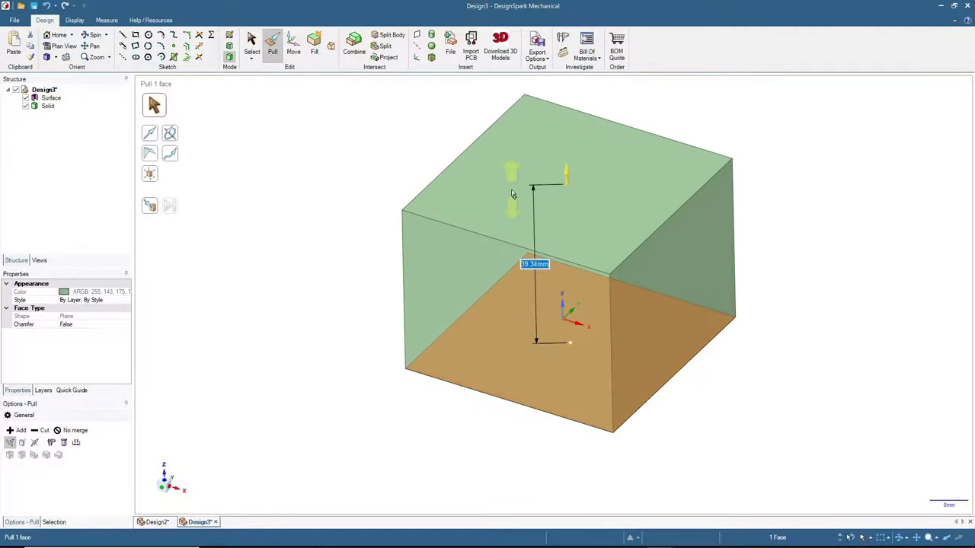
pyautogui.write('50')
pyautogui.press('Return')
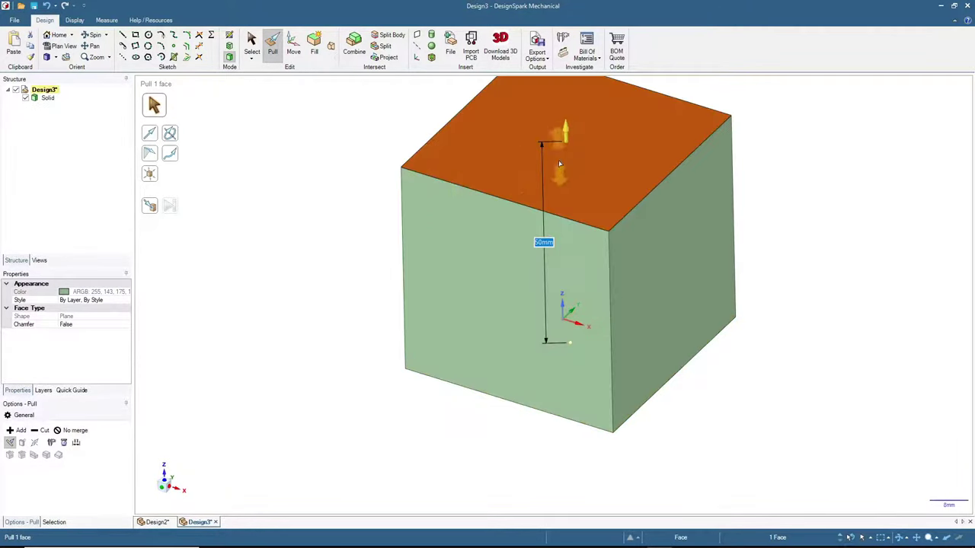
pyautogui.click(55, 38)
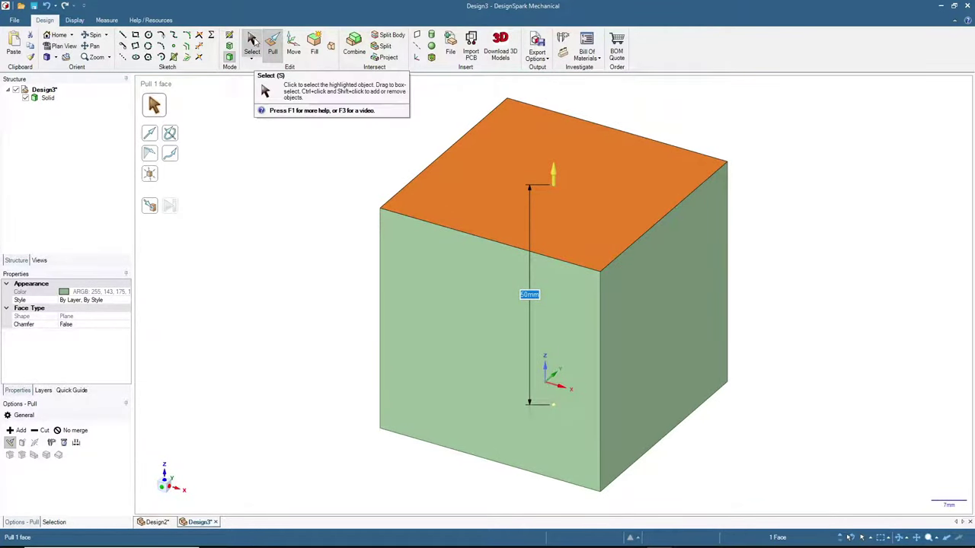
# Sketch a 44 mm diameter circle centred on the cube's top face, working in a view square to that face.
pyautogui.click(255, 42)
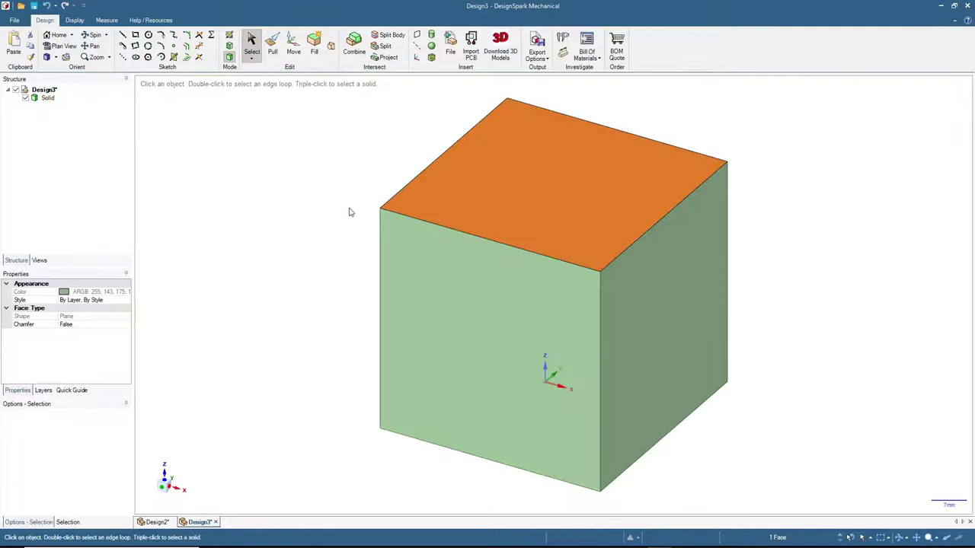
pyautogui.click(538, 173)
pyautogui.click(230, 38)
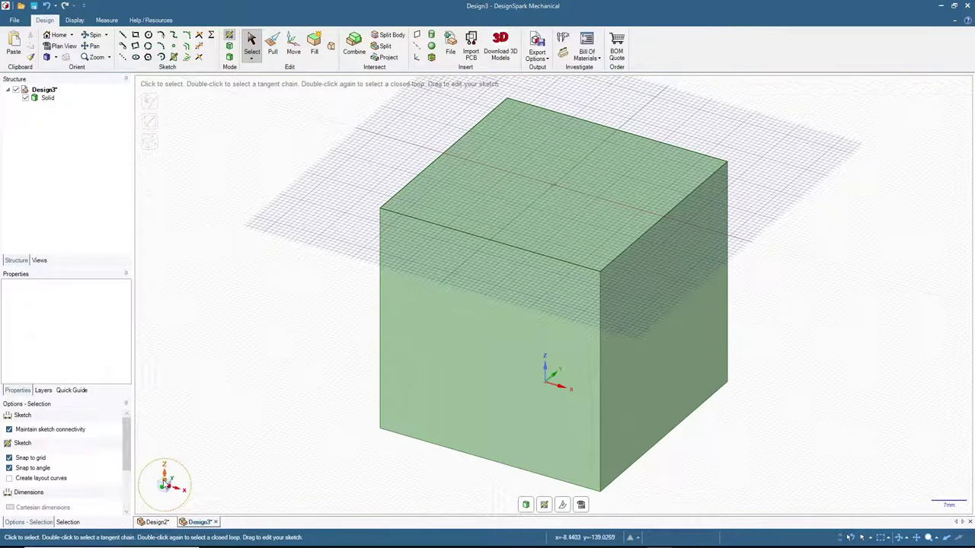
pyautogui.moveTo(296, 219); pyautogui.dragTo(320, 333, button='middle')
pyautogui.scroll(-3, 381, 211)
pyautogui.scroll(2, 373, 220)
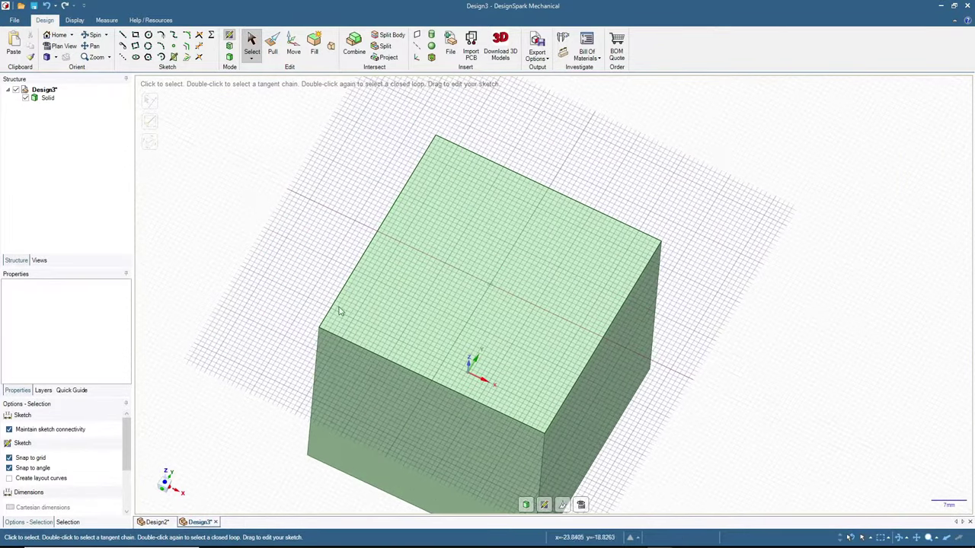
pyautogui.click(165, 485)
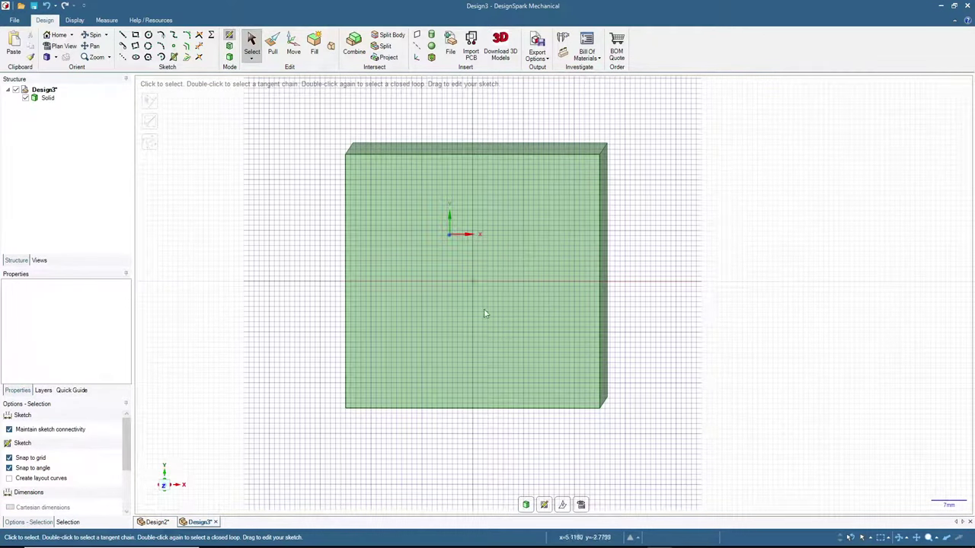
pyautogui.click(149, 36)
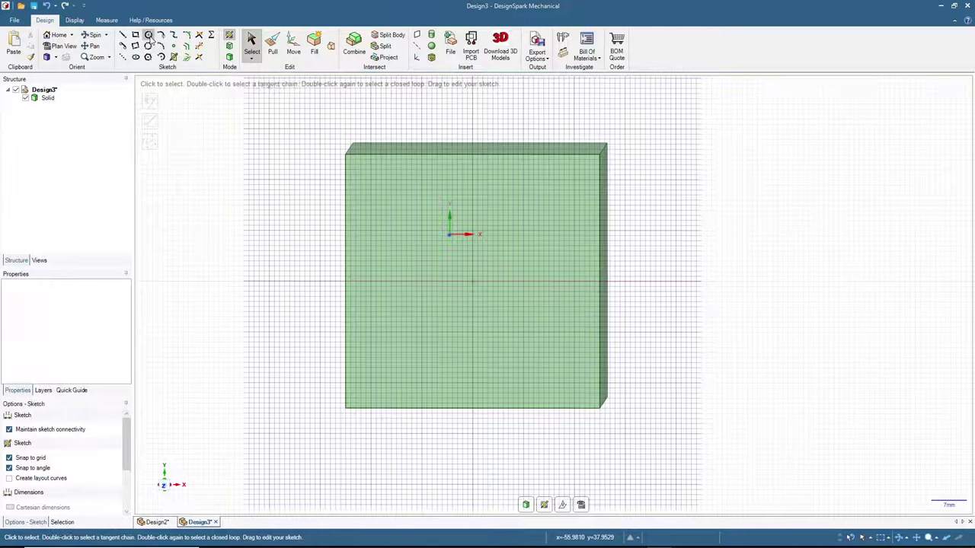
pyautogui.click(472, 282)
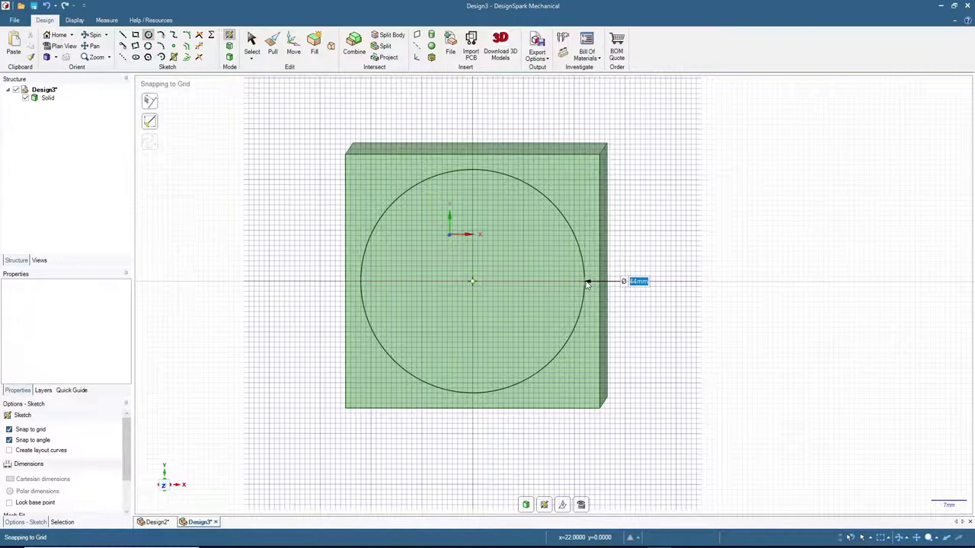
pyautogui.click(586, 284)
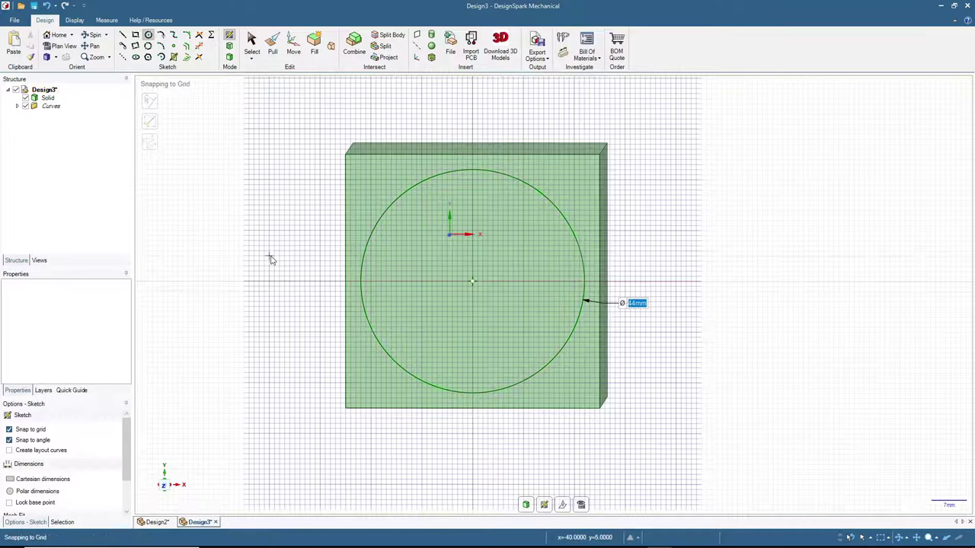
# Cut the 44 mm circular region of the cube's top face 47 mm deep with Pull to hollow out the block.
pyautogui.click(230, 59)
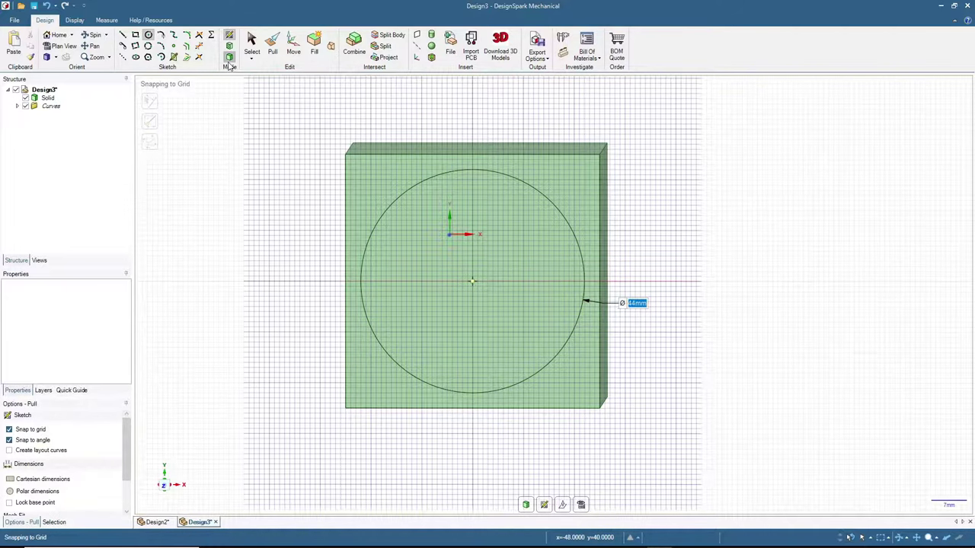
pyautogui.moveTo(280, 357); pyautogui.dragTo(279, 241, button='middle')
pyautogui.click(428, 160)
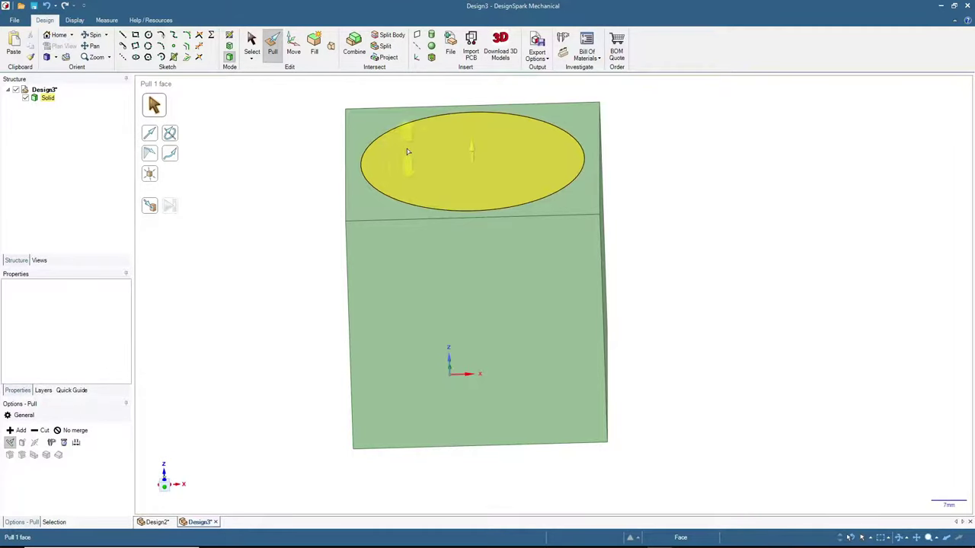
pyautogui.click(408, 152)
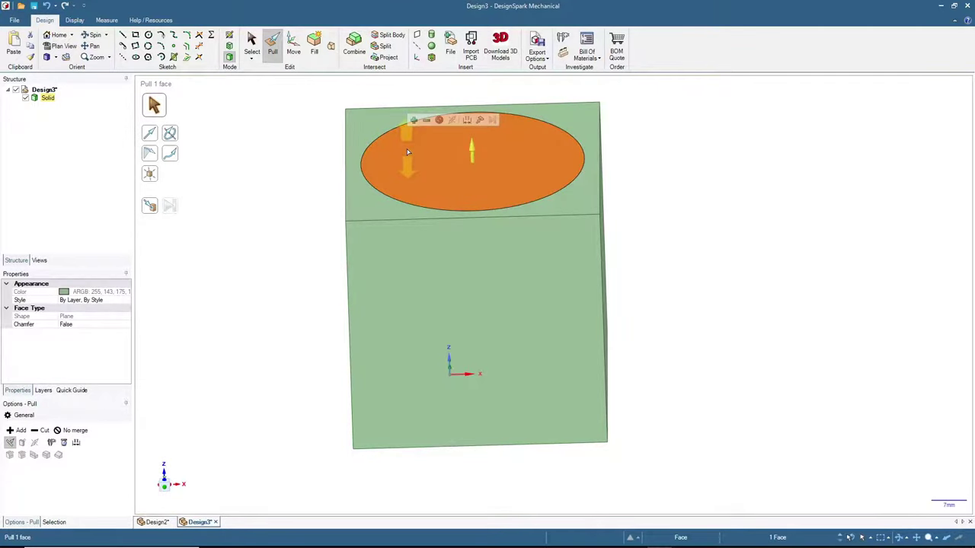
pyautogui.moveTo(407, 152); pyautogui.dragTo(442, 364)
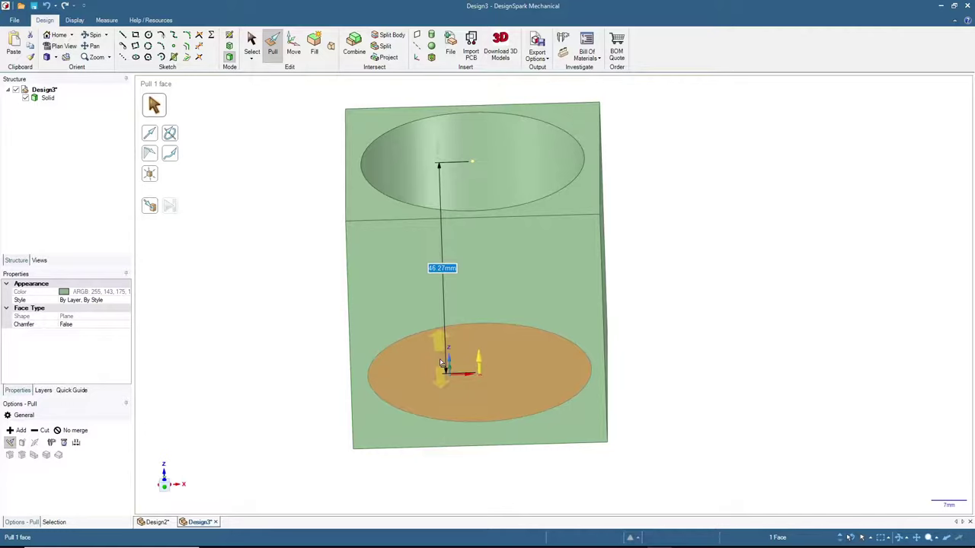
pyautogui.write('47')
pyautogui.press('Return')
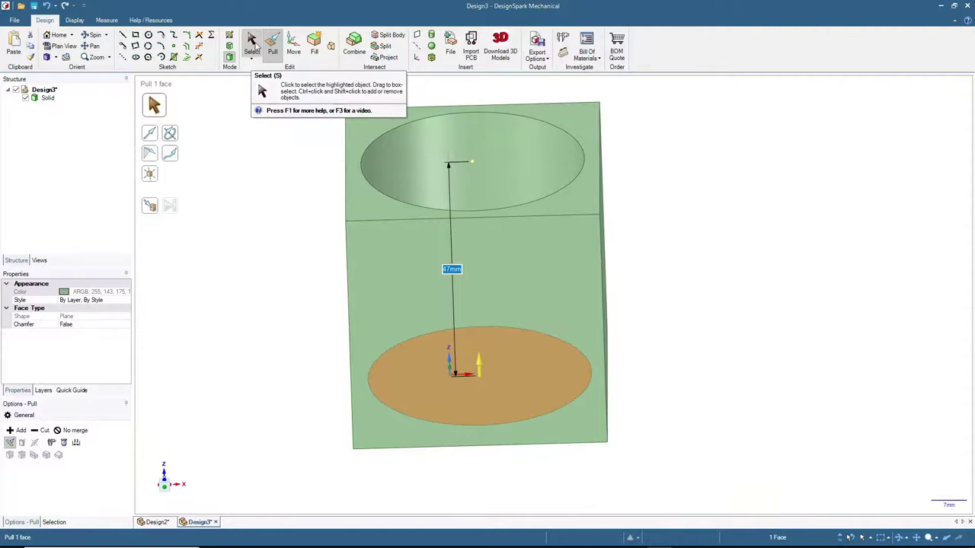
# Round the front-left vertical outer edge of the block with a 10 mm radius using the Pull tool's Round option.
pyautogui.click(253, 44)
pyautogui.moveTo(288, 271)
pyautogui.mouseDown(button='middle')
pyautogui.moveTo(265, 332)
pyautogui.moveTo(298, 366)
pyautogui.moveTo(317, 208)
pyautogui.moveTo(279, 203)
pyautogui.moveTo(268, 231)
pyautogui.moveTo(284, 314)
pyautogui.moveTo(306, 338)
pyautogui.moveTo(338, 309)
pyautogui.moveTo(261, 338)
pyautogui.moveTo(255, 331)
pyautogui.moveTo(296, 285)
pyautogui.moveTo(239, 284)
pyautogui.moveTo(244, 275)
pyautogui.moveTo(237, 287)
pyautogui.mouseUp(button='middle')
pyautogui.click(296, 285)
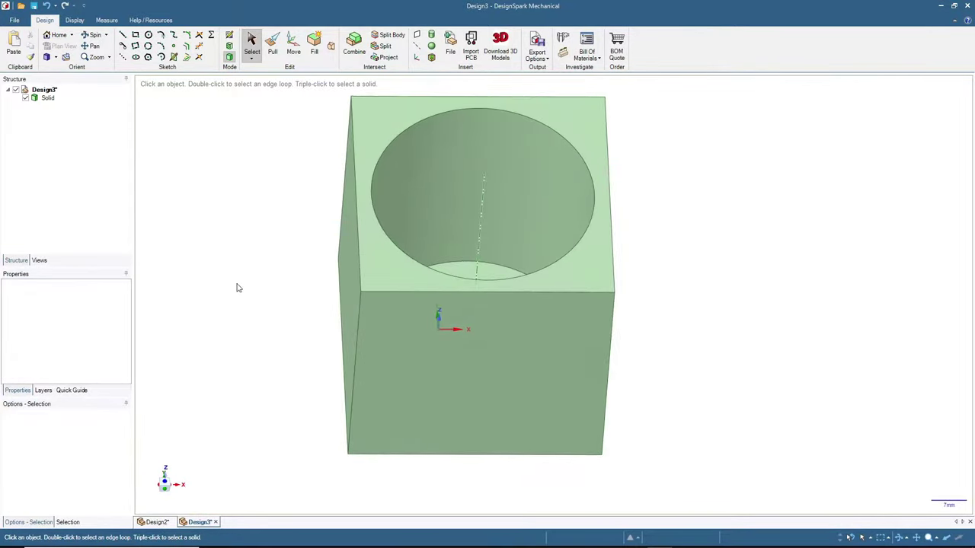
pyautogui.click(358, 305)
pyautogui.click(273, 45)
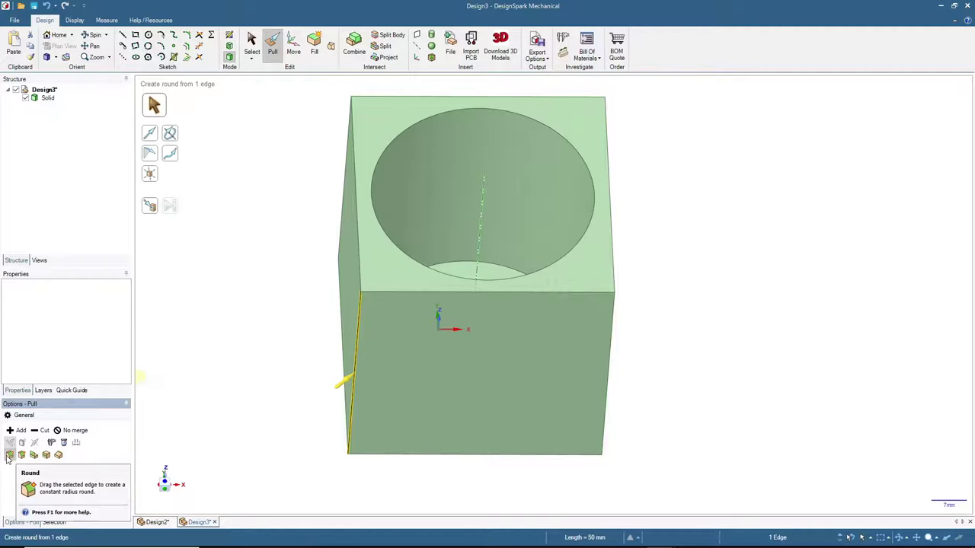
pyautogui.click(9, 455)
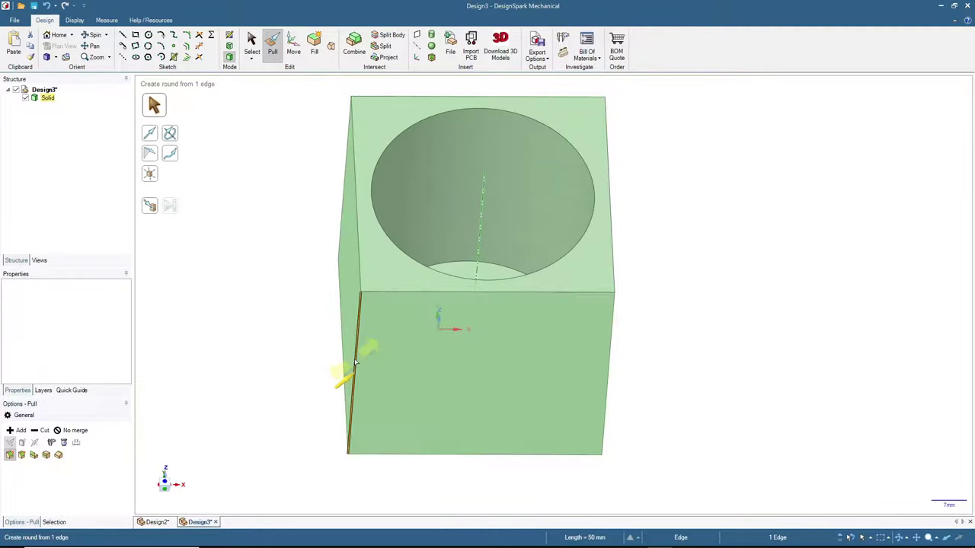
pyautogui.moveTo(365, 355); pyautogui.dragTo(415, 313)
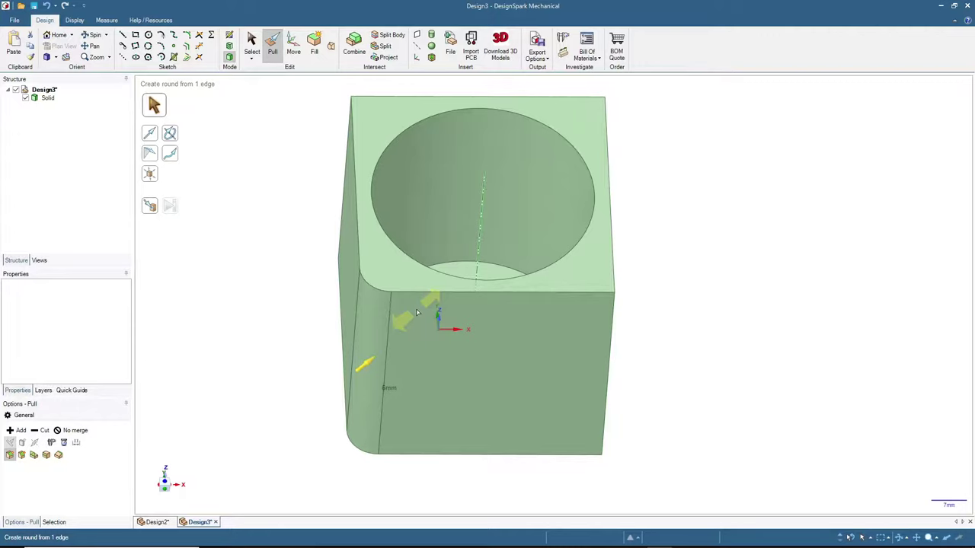
pyautogui.write('10')
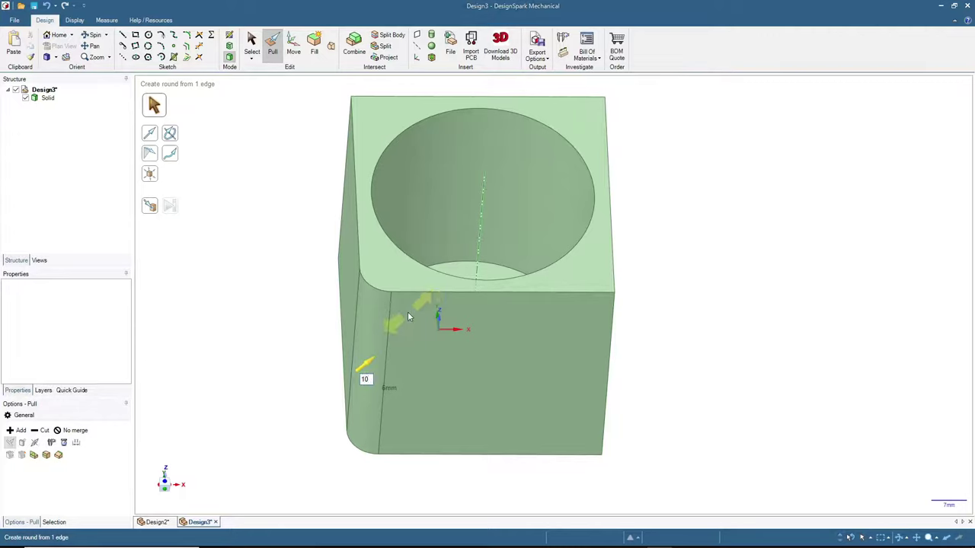
pyautogui.press('Return')
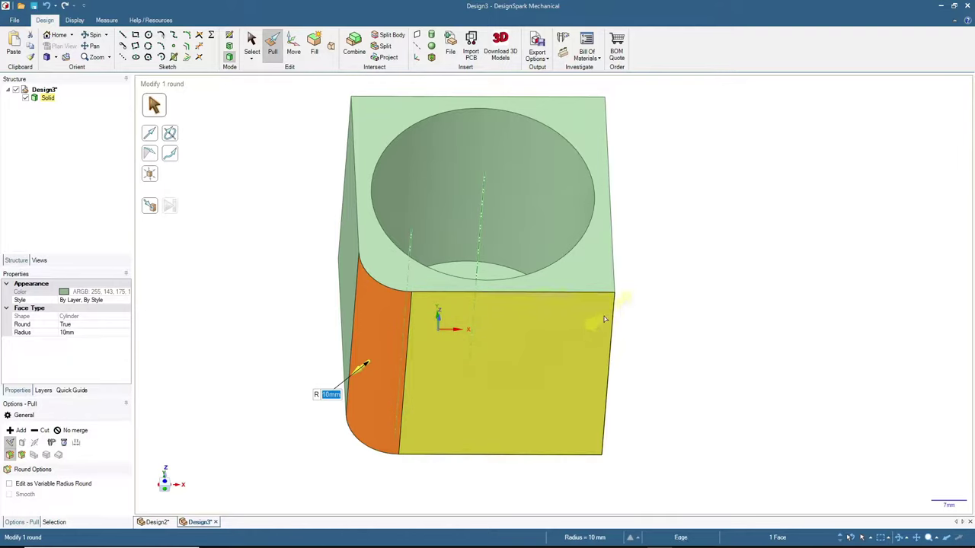
# Round the front-right vertical outer edge of the block with a 10 mm radius.
pyautogui.click(611, 348)
pyautogui.moveTo(611, 348); pyautogui.dragTo(550, 296)
pyautogui.write('10')
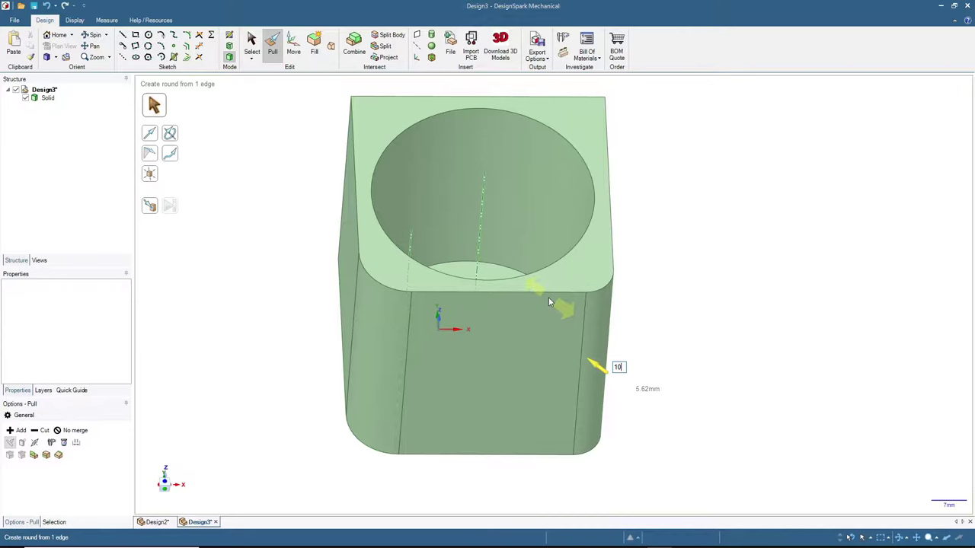
pyautogui.press('Return')
# Round the two rear vertical outer edges of the block with a 10 mm radius each, and restore the home view.
pyautogui.moveTo(718, 298); pyautogui.dragTo(662, 327, button='middle')
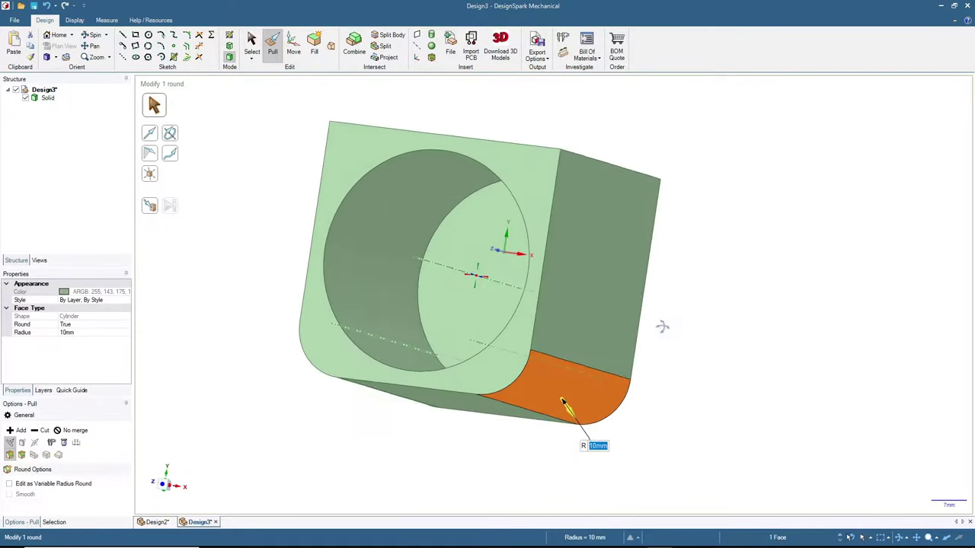
pyautogui.click(615, 162)
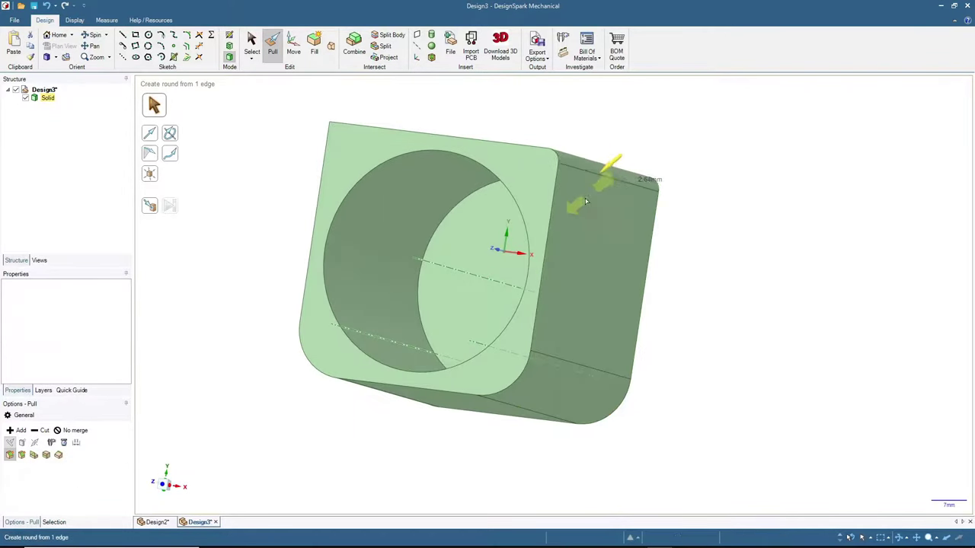
pyautogui.click(590, 187)
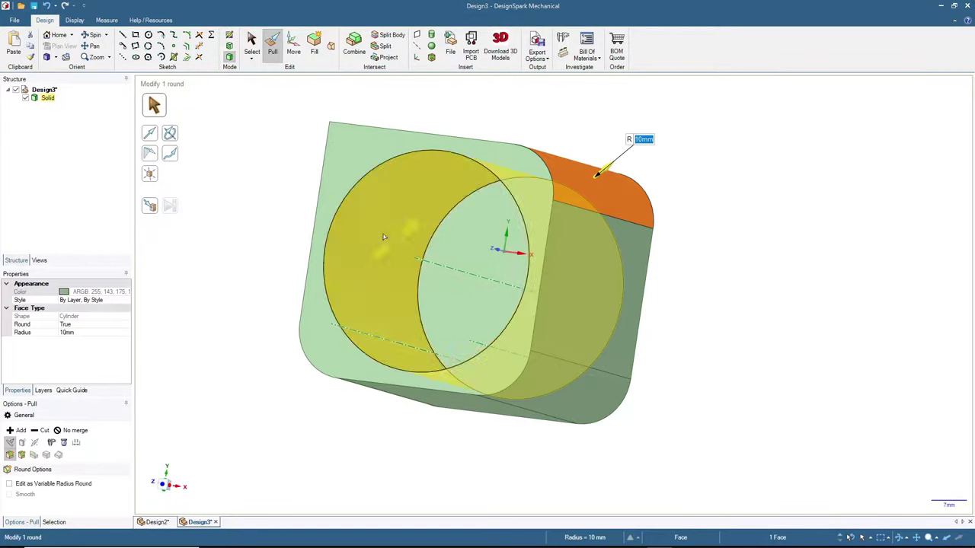
pyautogui.moveTo(248, 191); pyautogui.dragTo(396, 145, button='middle')
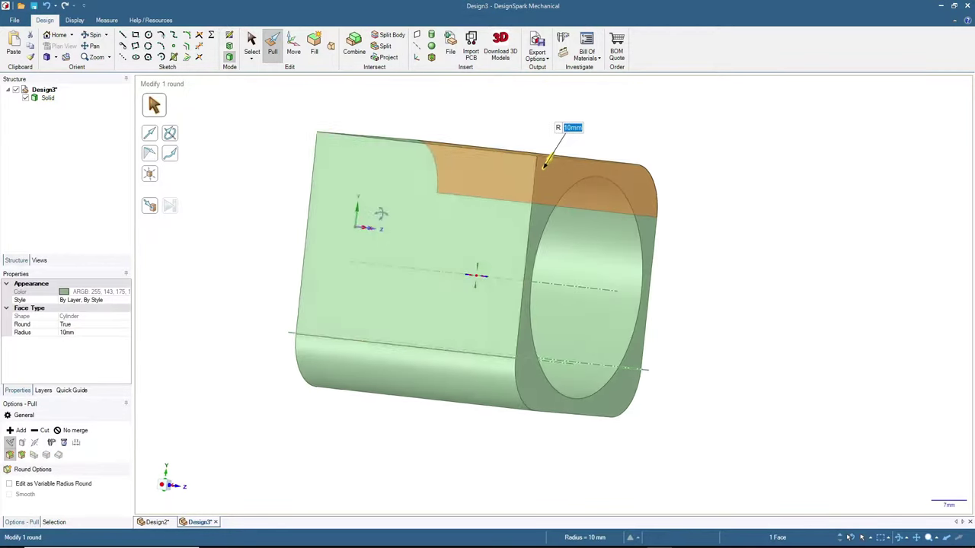
pyautogui.click(396, 145)
pyautogui.moveTo(398, 146); pyautogui.dragTo(433, 194)
pyautogui.write('10')
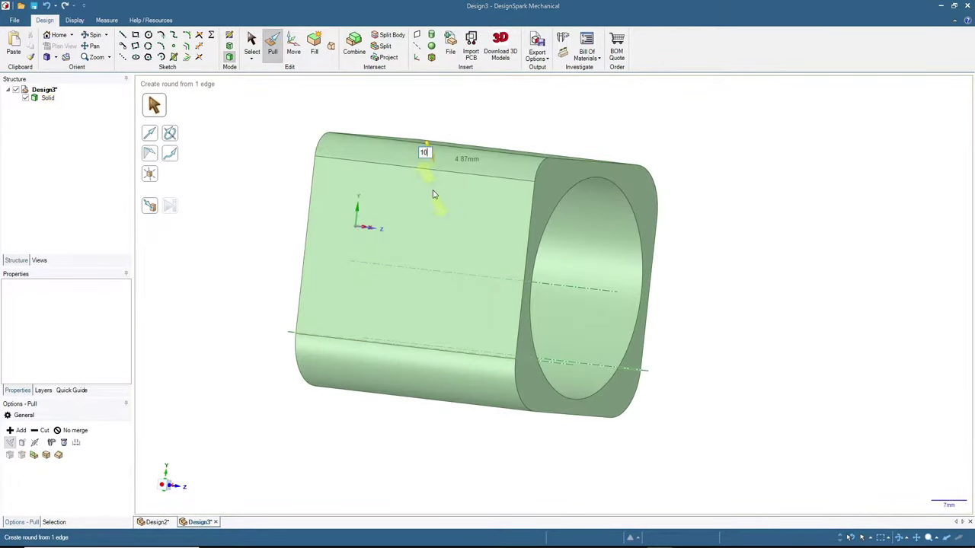
pyautogui.press('Return')
pyautogui.click(58, 37)
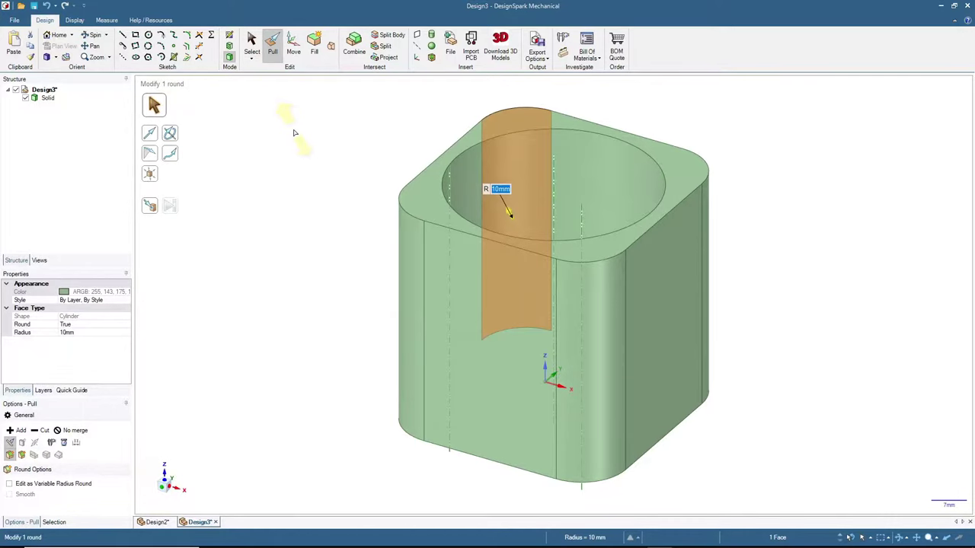
# Sketch an 8 mm diameter circle centred on the floor of the block's cylindrical cavity.
pyautogui.moveTo(294, 134)
pyautogui.mouseDown(button='middle')
pyautogui.moveTo(272, 226)
pyautogui.moveTo(294, 202)
pyautogui.moveTo(376, 206)
pyautogui.moveTo(258, 183)
pyautogui.mouseUp(button='middle')
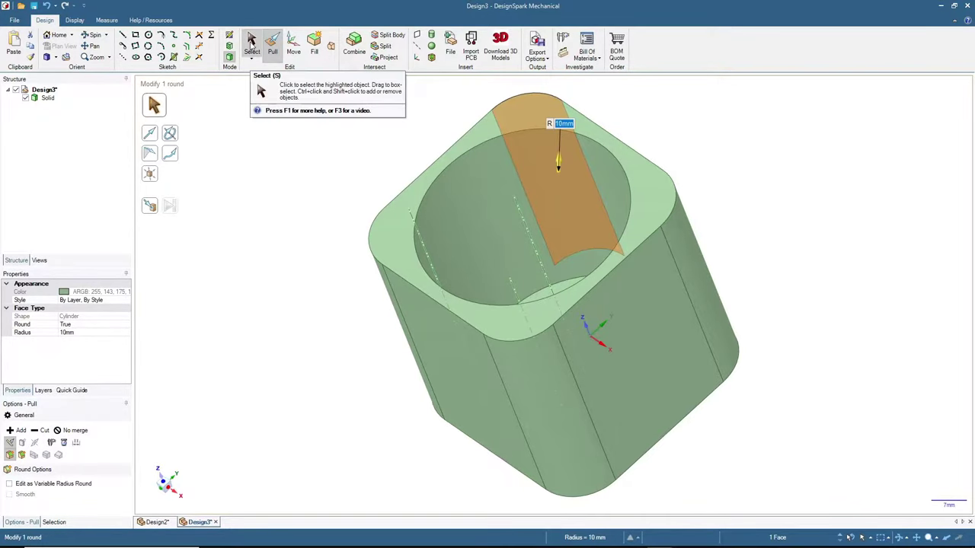
pyautogui.click(251, 44)
pyautogui.click(275, 184)
pyautogui.moveTo(276, 189); pyautogui.dragTo(281, 260, button='middle')
pyautogui.click(535, 311)
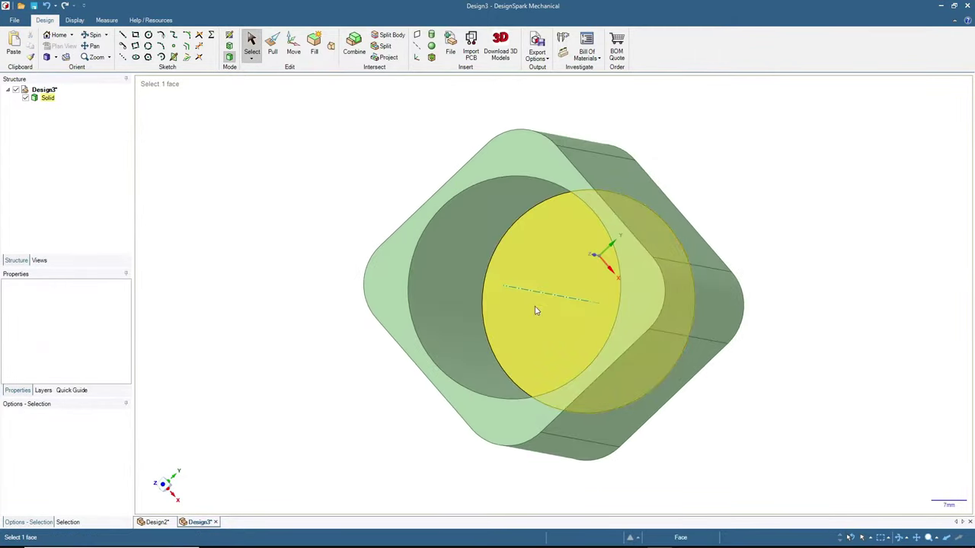
pyautogui.click(538, 320)
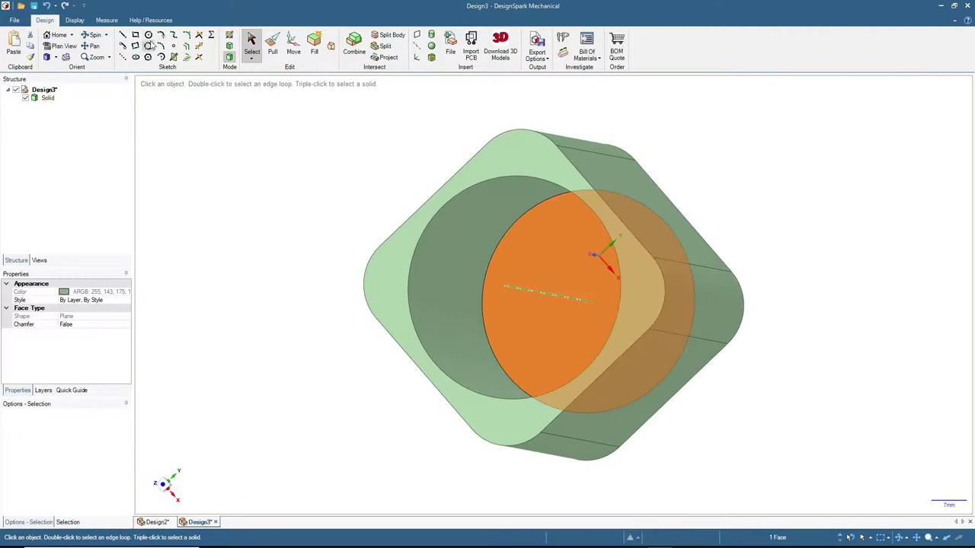
pyautogui.click(149, 35)
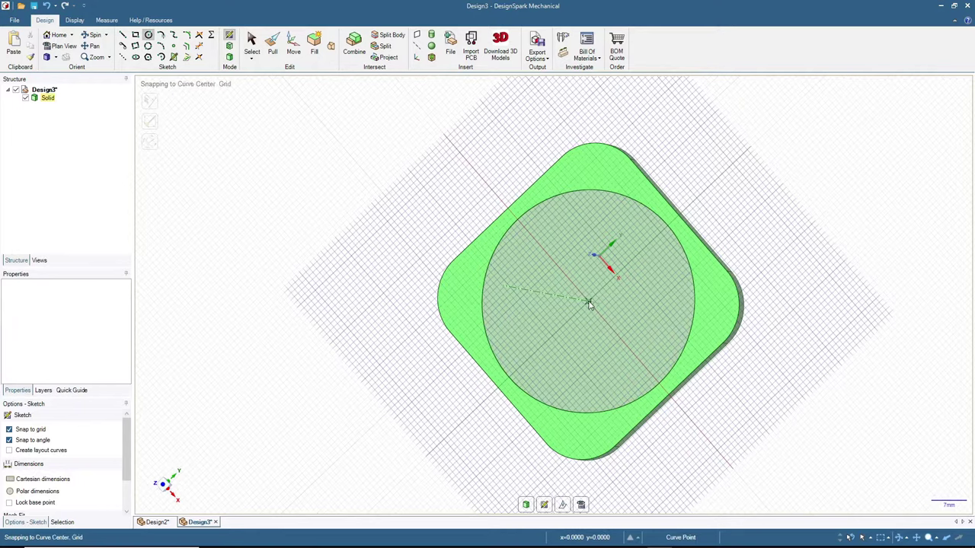
pyautogui.click(589, 303)
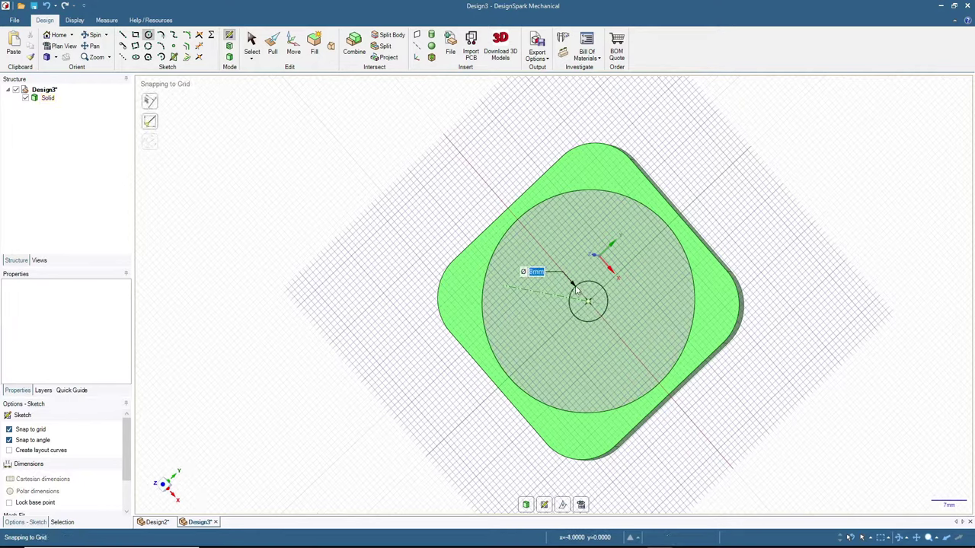
pyautogui.click(577, 290)
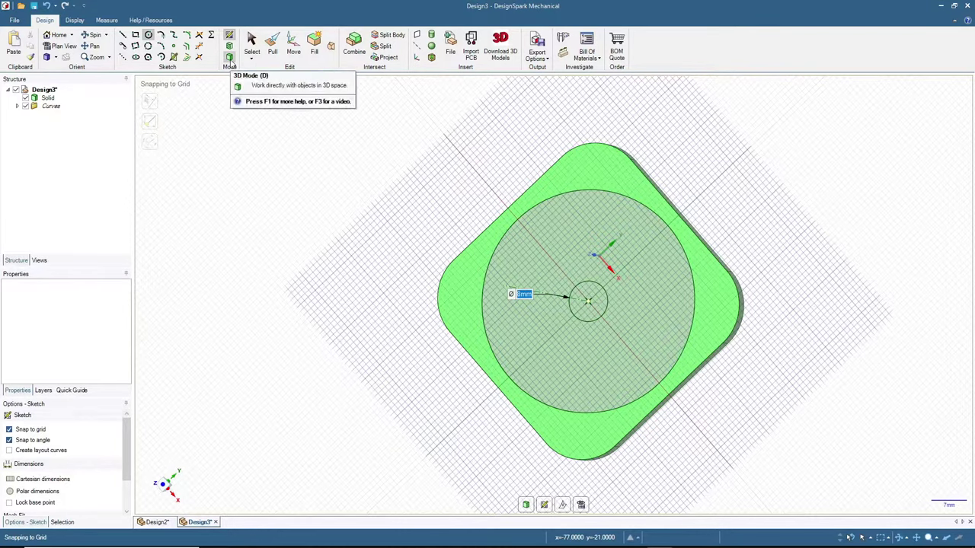
# Pull the 8 mm circular region through the cavity floor to cut a central through hole.
pyautogui.click(230, 61)
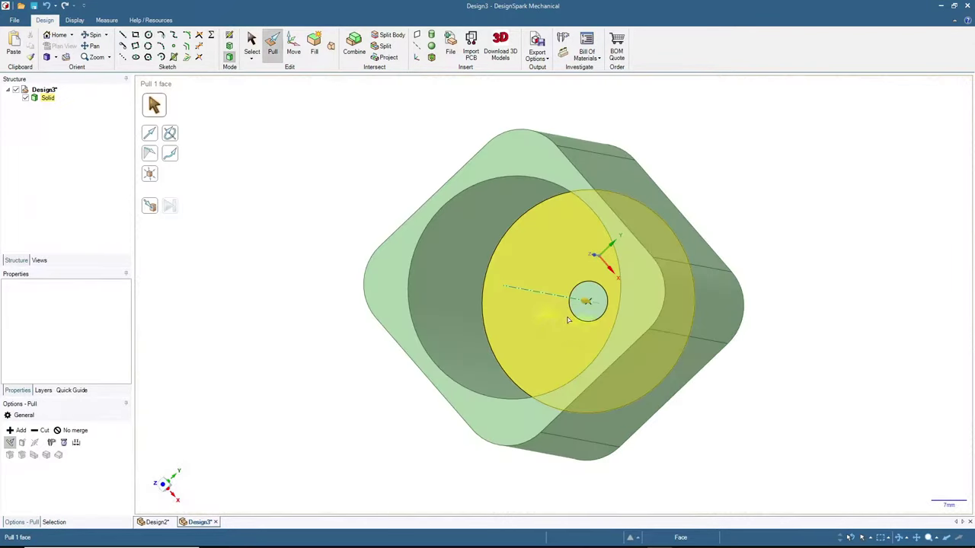
pyautogui.click(576, 312)
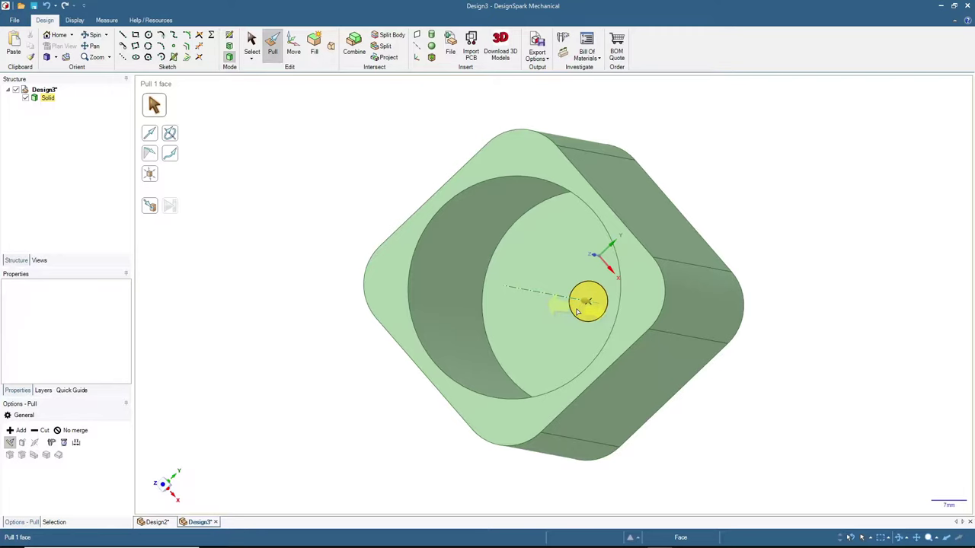
pyautogui.moveTo(576, 312); pyautogui.dragTo(648, 331)
pyautogui.click(636, 335)
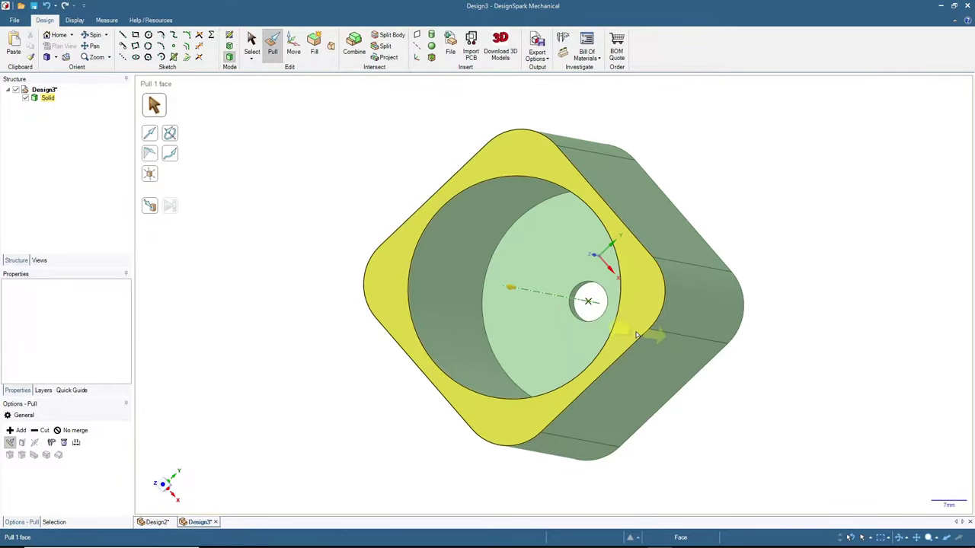
# Chamfer the circular edge where the cavity wall meets the floor with a 5 mm setback, and clear the selection.
pyautogui.click(251, 45)
pyautogui.moveTo(309, 392); pyautogui.dragTo(300, 370, button='middle')
pyautogui.click(502, 306)
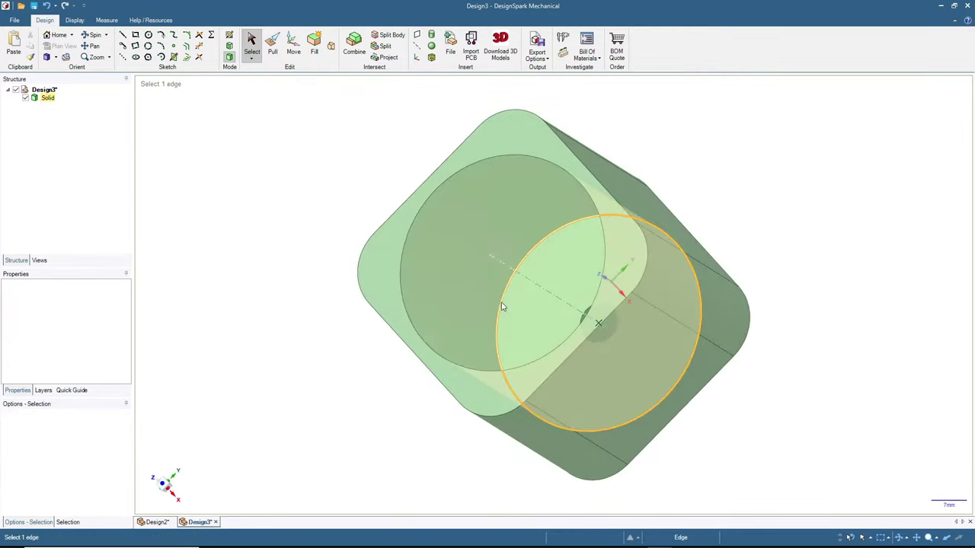
pyautogui.click(502, 305)
pyautogui.moveTo(163, 385); pyautogui.dragTo(269, 323, button='middle')
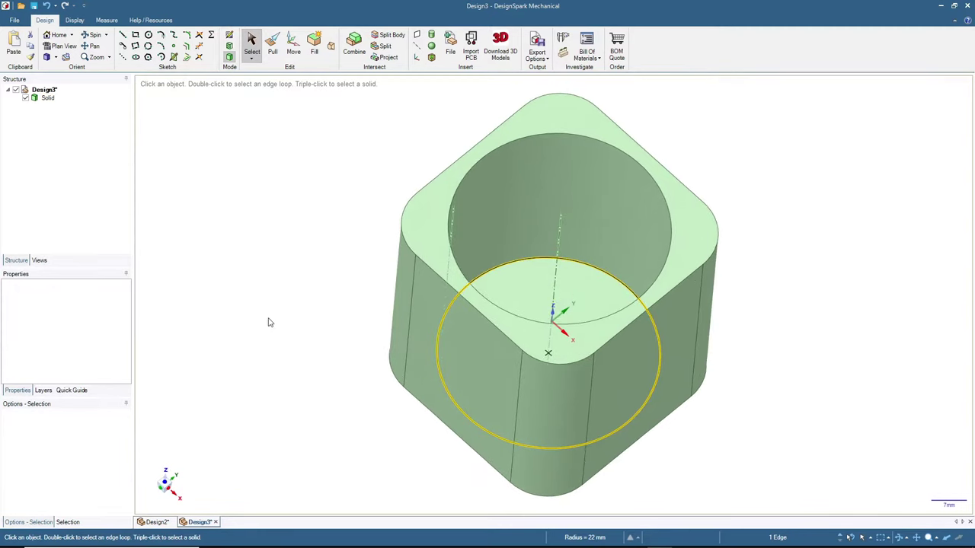
pyautogui.click(272, 52)
pyautogui.click(251, 44)
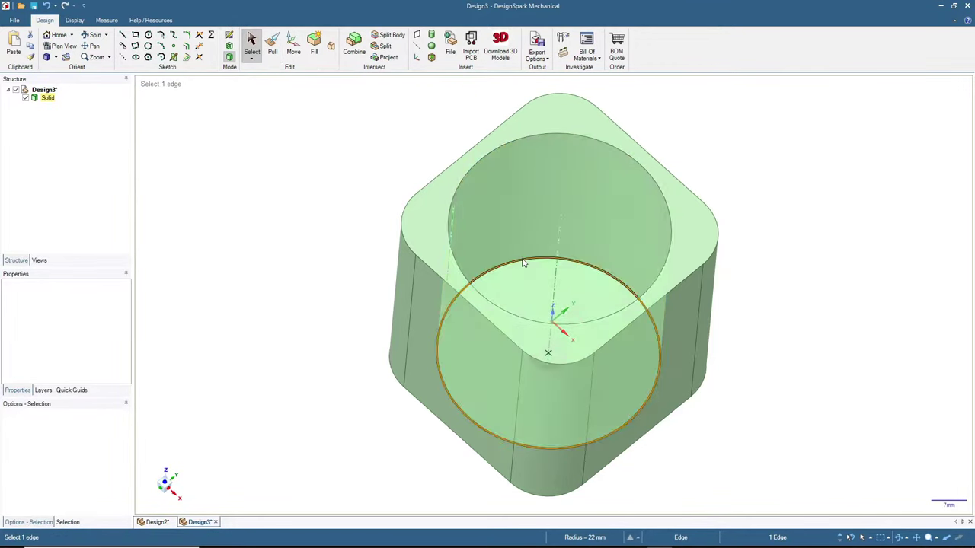
pyautogui.click(275, 46)
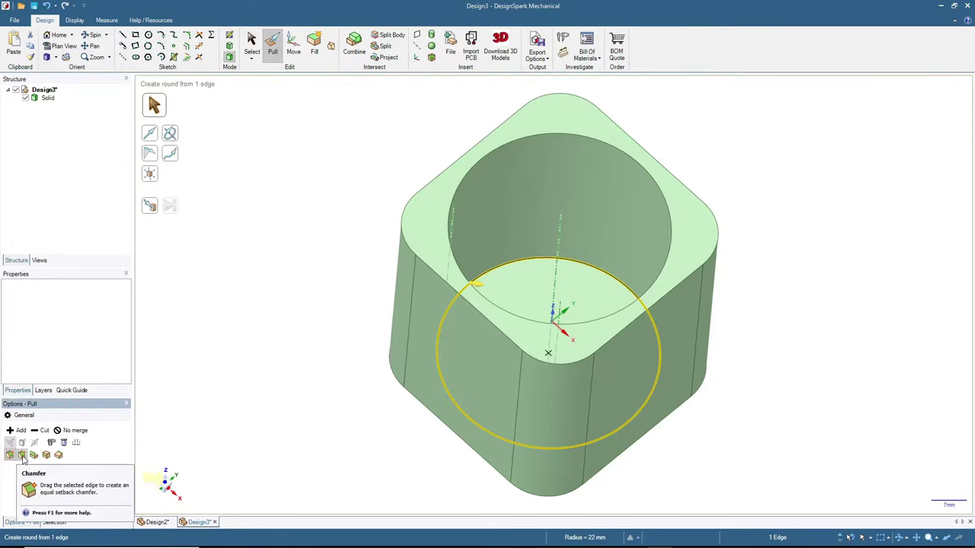
pyautogui.click(22, 455)
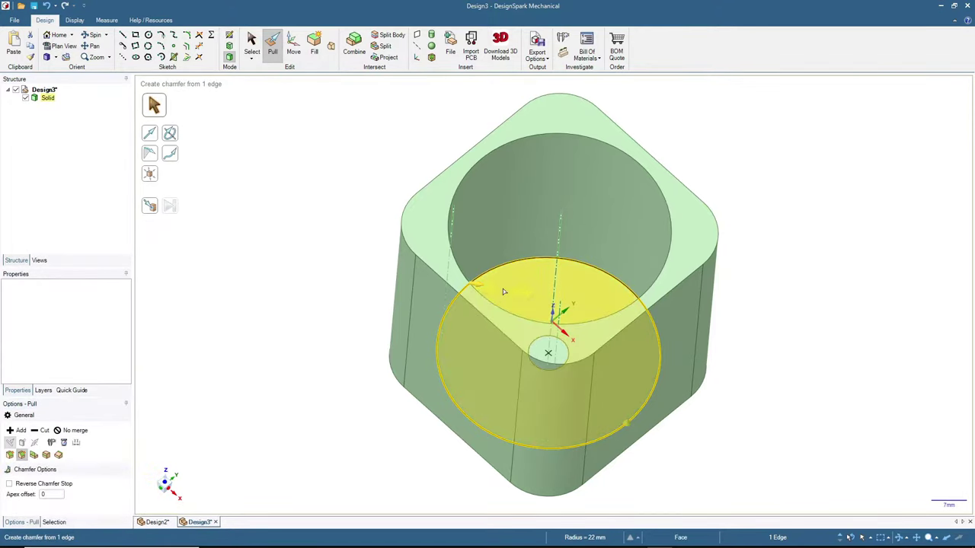
pyautogui.moveTo(498, 274); pyautogui.dragTo(537, 299)
pyautogui.write('5mm')
pyautogui.press('Return')
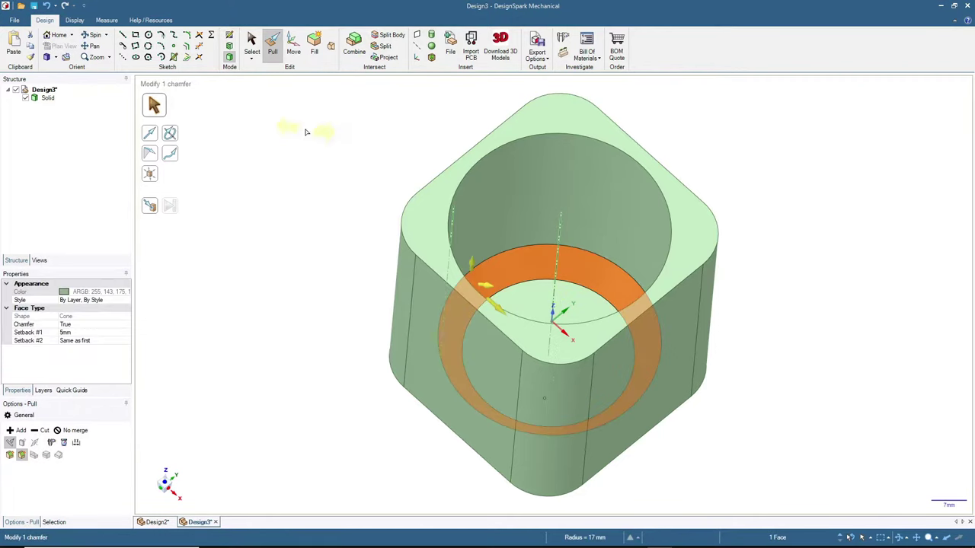
pyautogui.click(255, 44)
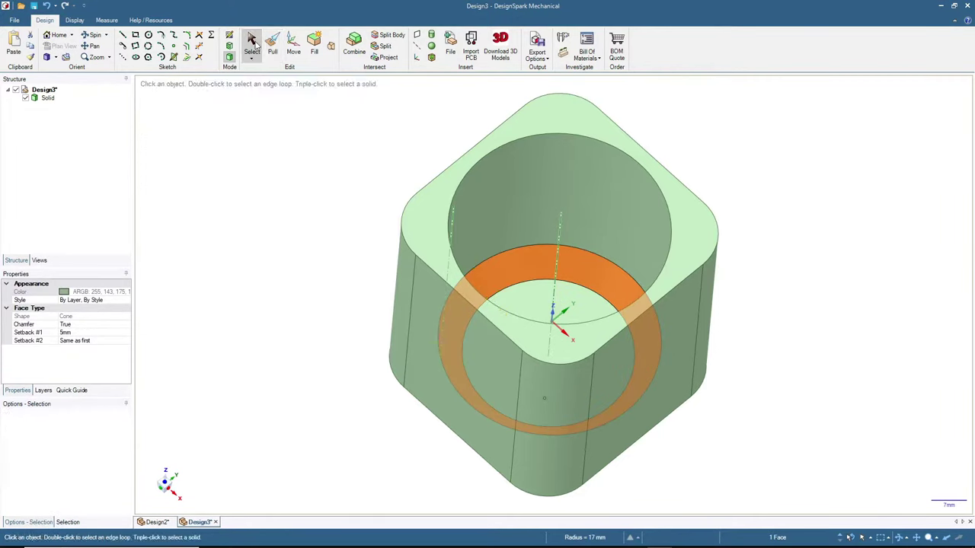
pyautogui.click(280, 302)
pyautogui.moveTo(243, 345); pyautogui.dragTo(301, 276, button='middle')
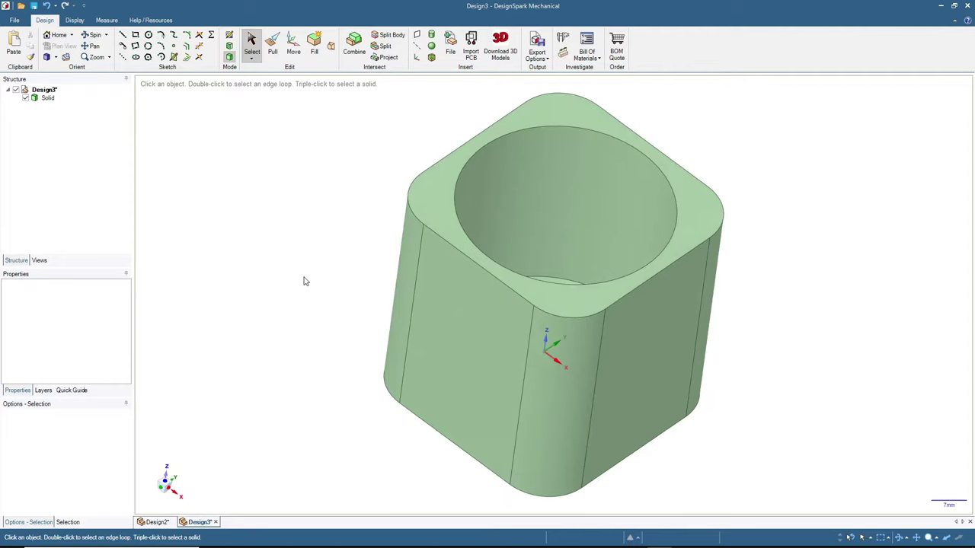
# Round the whole outer edge loop of the block's top face with a 1 mm radius, clear the selection and restore the home view.
pyautogui.click(444, 195)
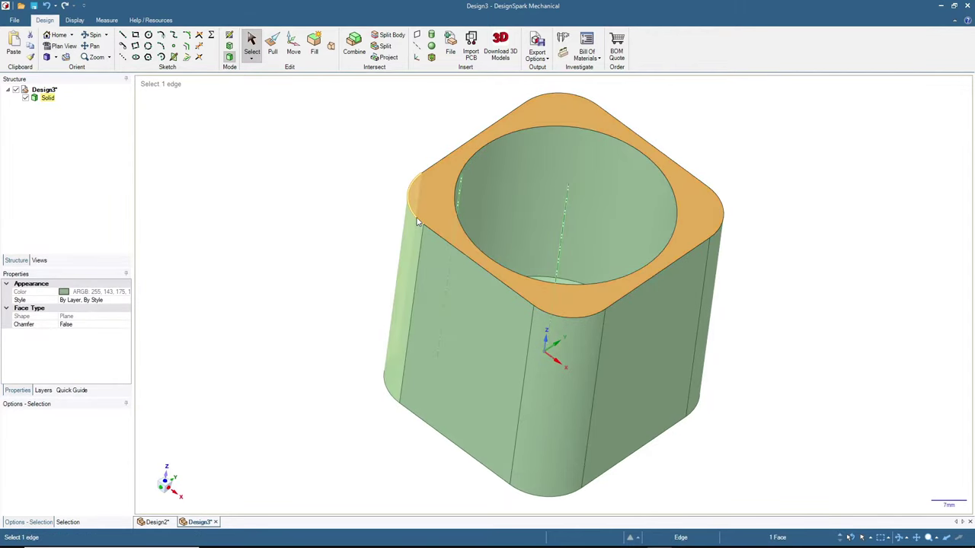
pyautogui.click(416, 221)
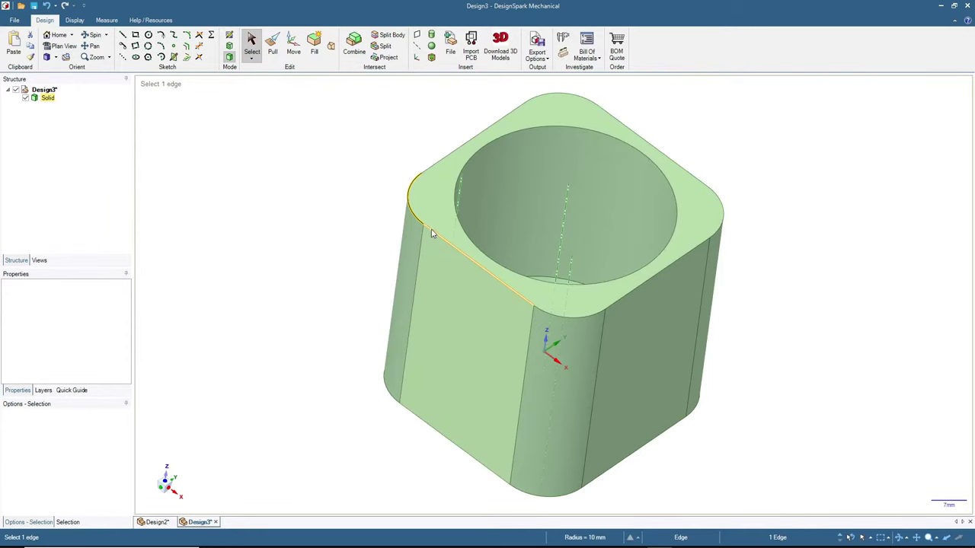
pyautogui.doubleClick(431, 234)
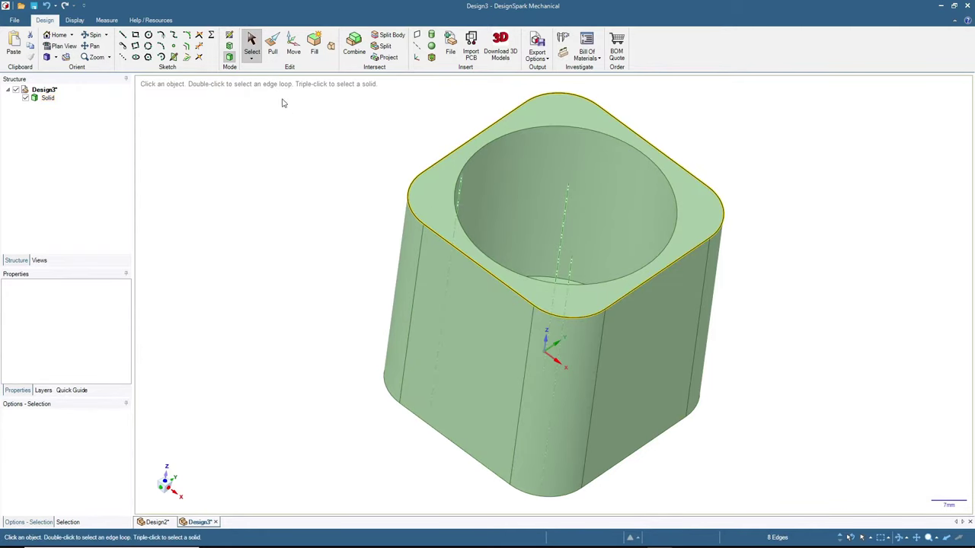
pyautogui.click(272, 47)
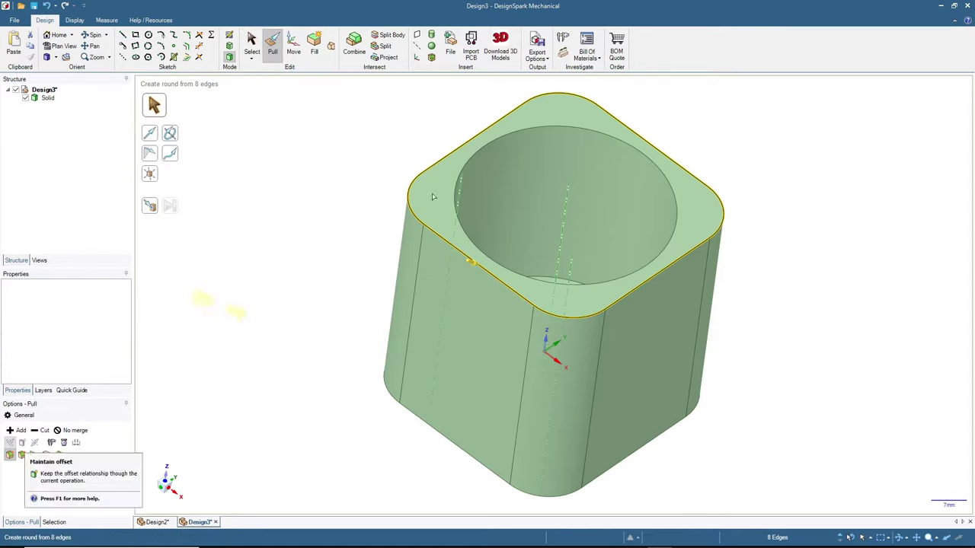
pyautogui.moveTo(411, 182); pyautogui.dragTo(421, 186)
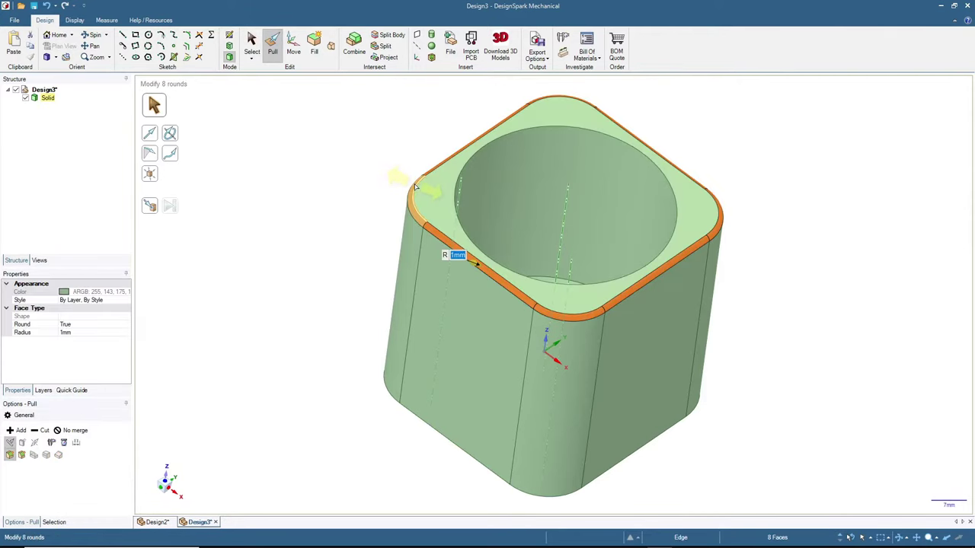
pyautogui.click(252, 44)
pyautogui.click(288, 194)
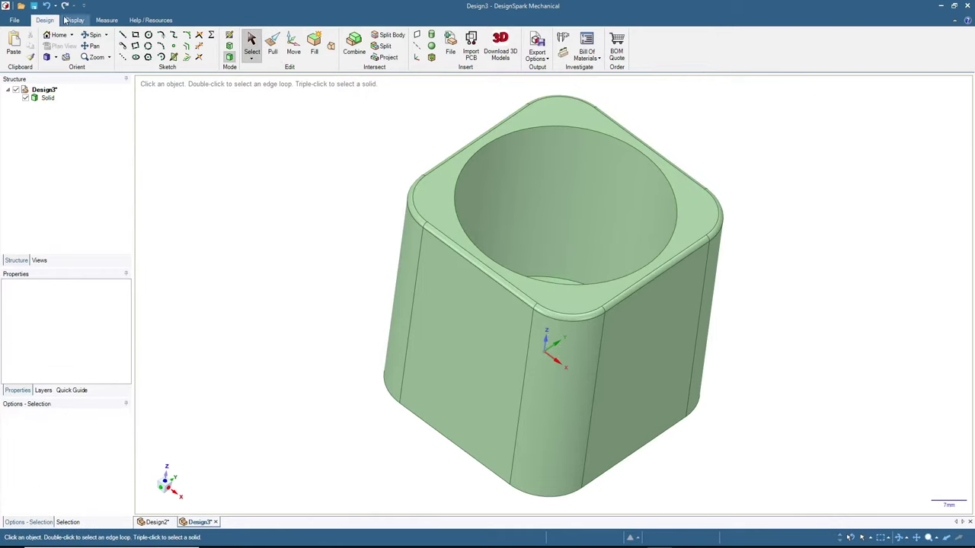
pyautogui.click(55, 34)
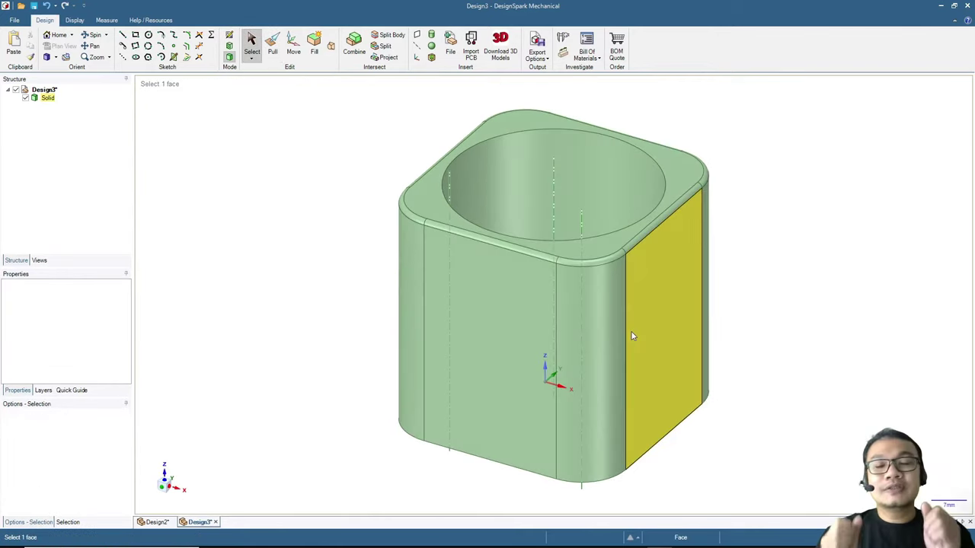